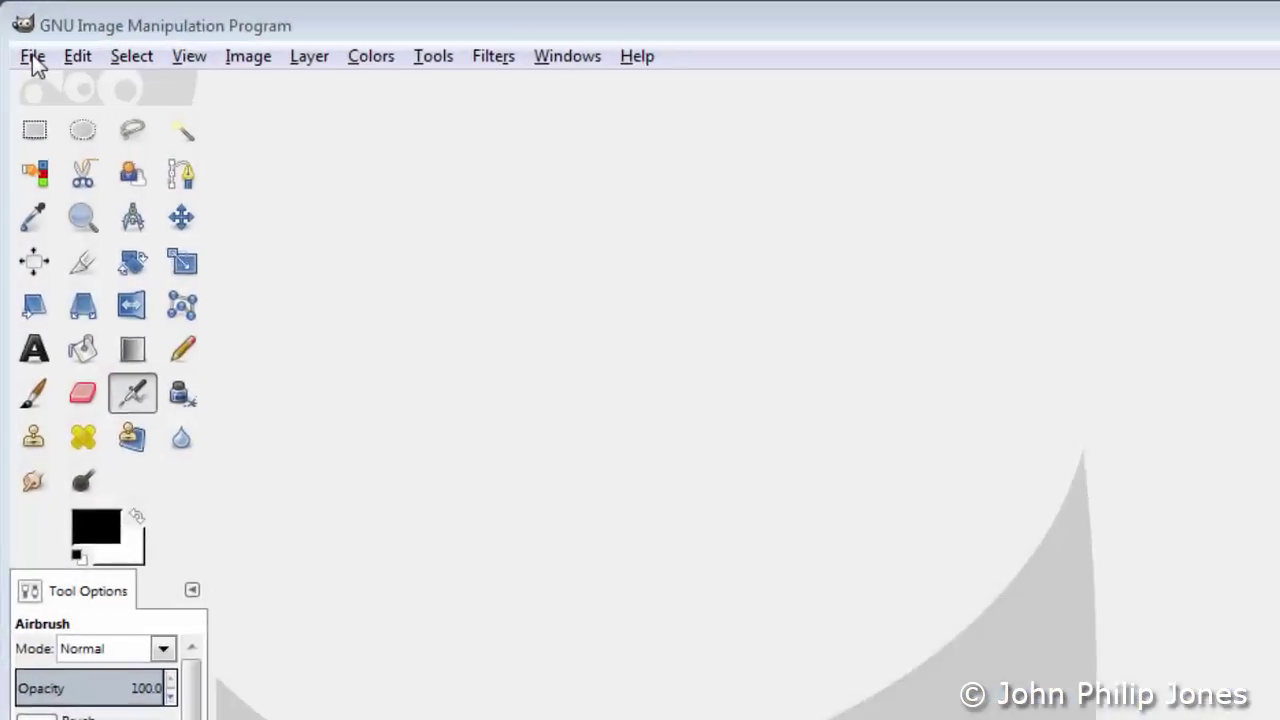
Create a new blank image 1 pixel wide and 1 pixel high
click(33, 58)
click(45, 92)
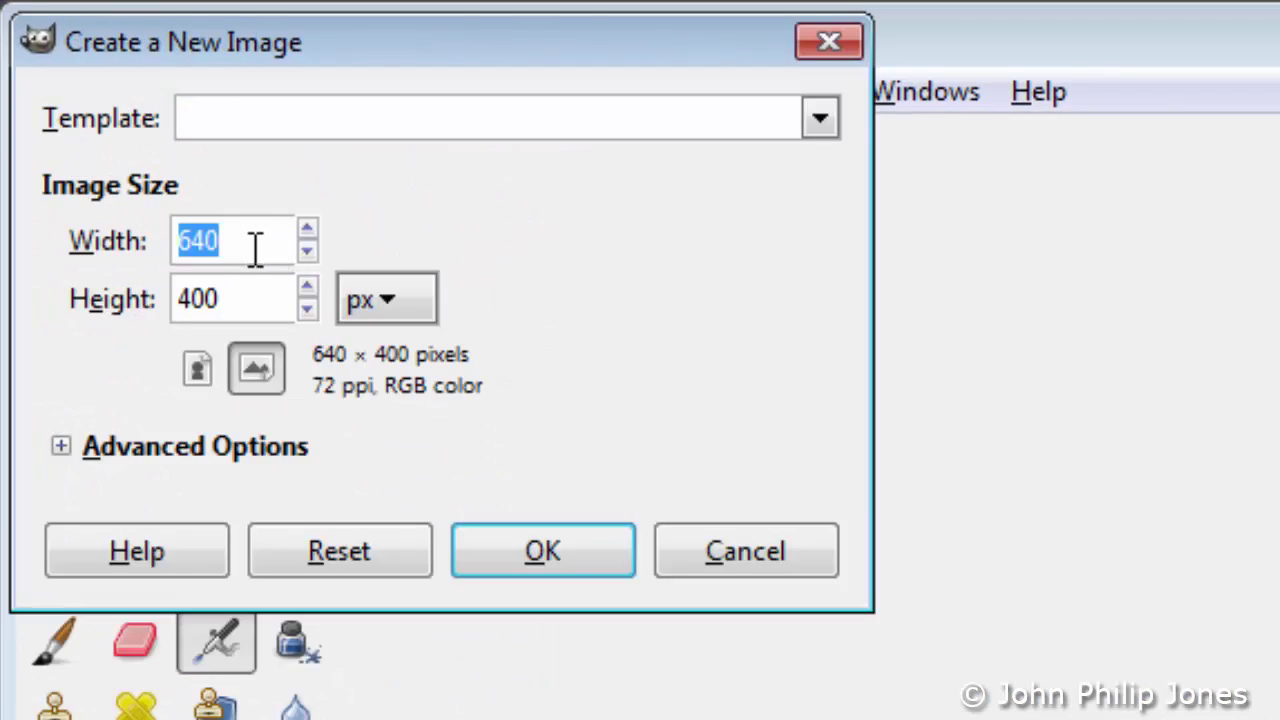
text(1)
drag(244, 299, 155, 302)
text(1)
click(572, 552)
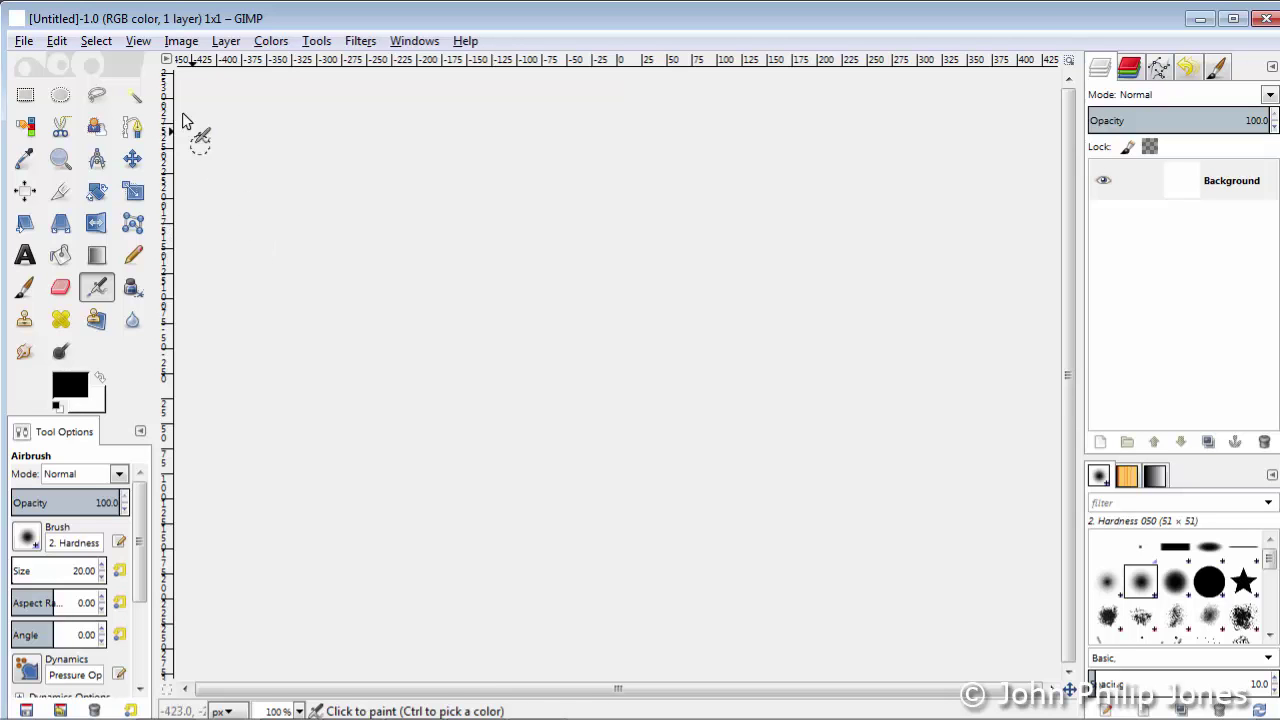
Fit the tiny 1×1 image in the window
click(139, 41)
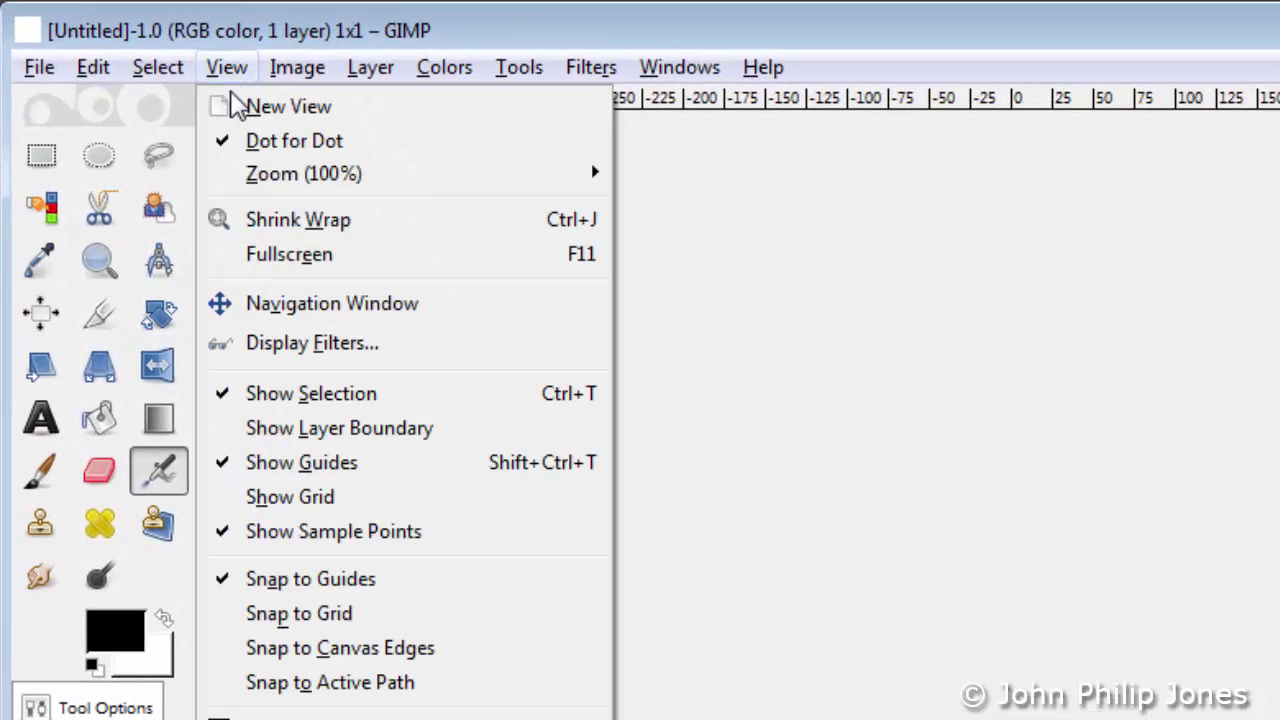
mouse_move(275, 185)
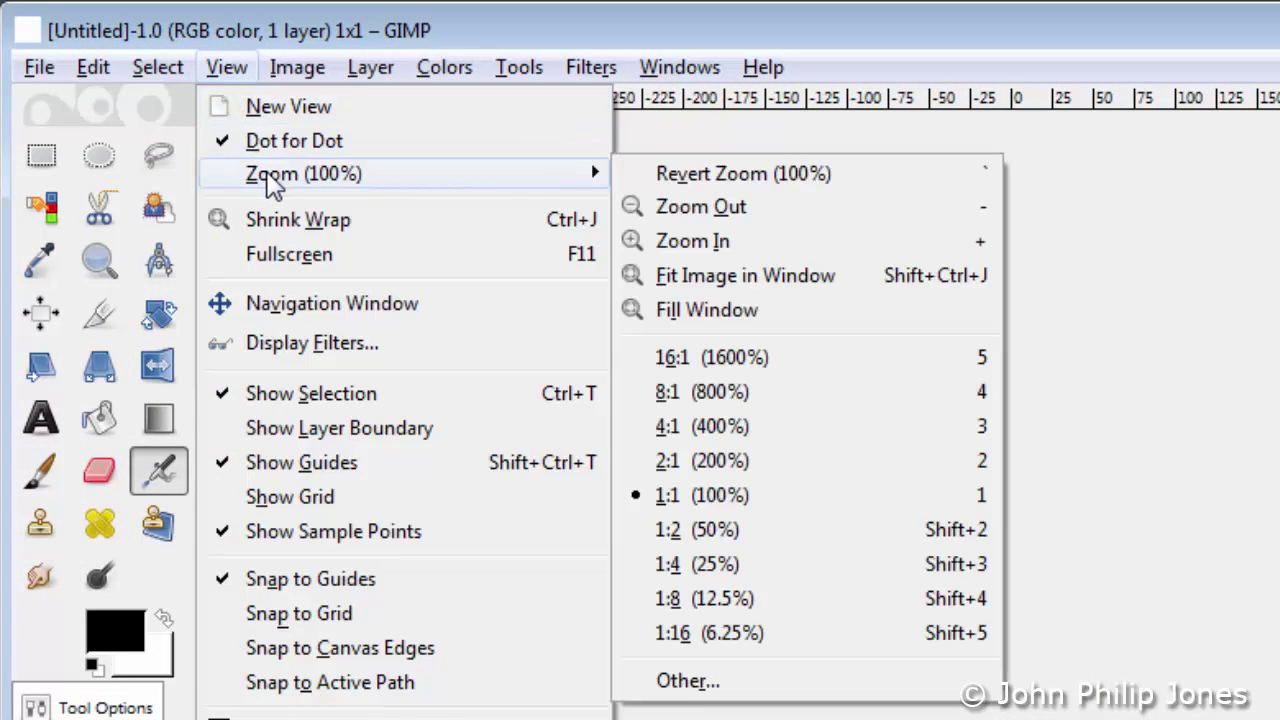
click(784, 286)
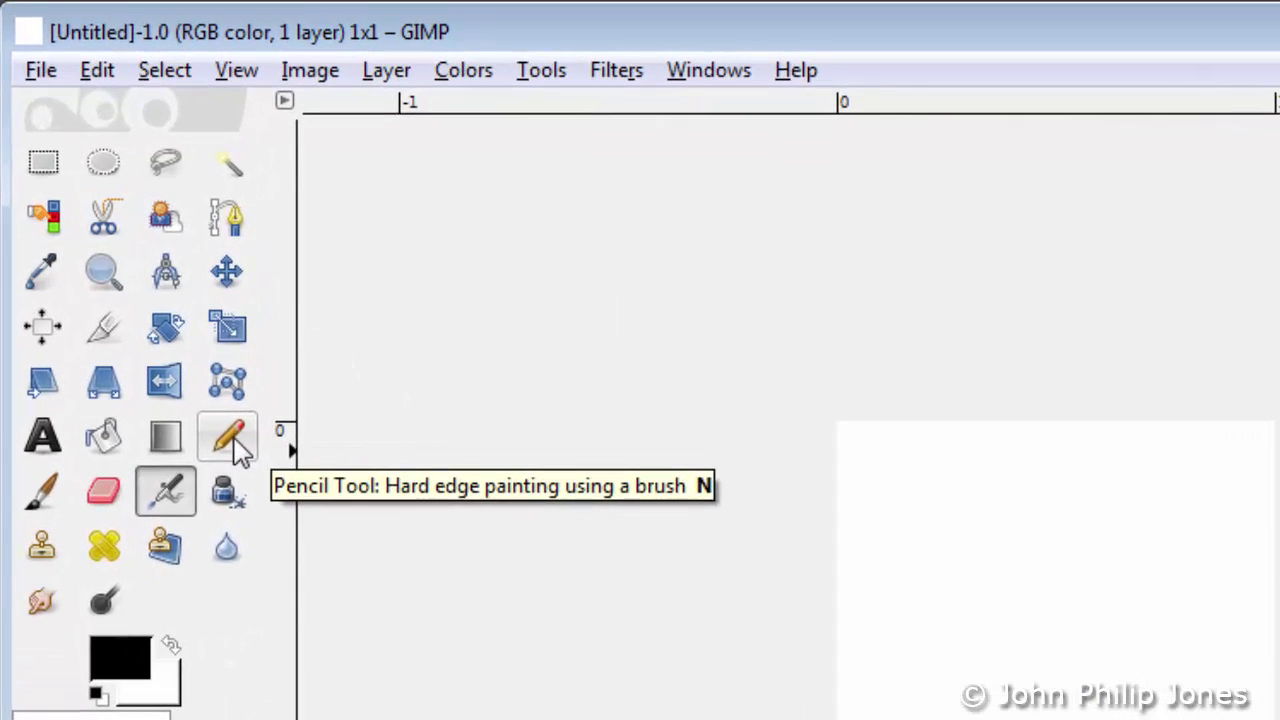
Paint the pixel black with a size-1 Pencil, then return the zoom to 100%
click(139, 266)
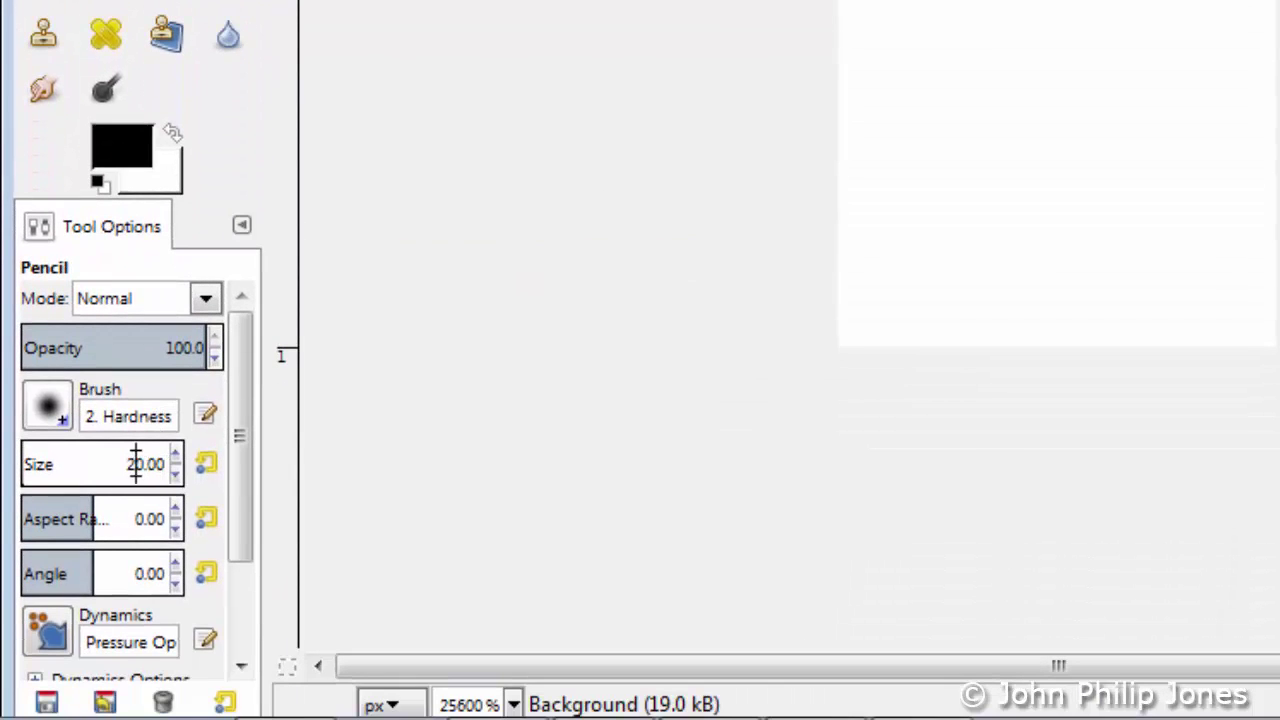
double_click(136, 464)
text(1)
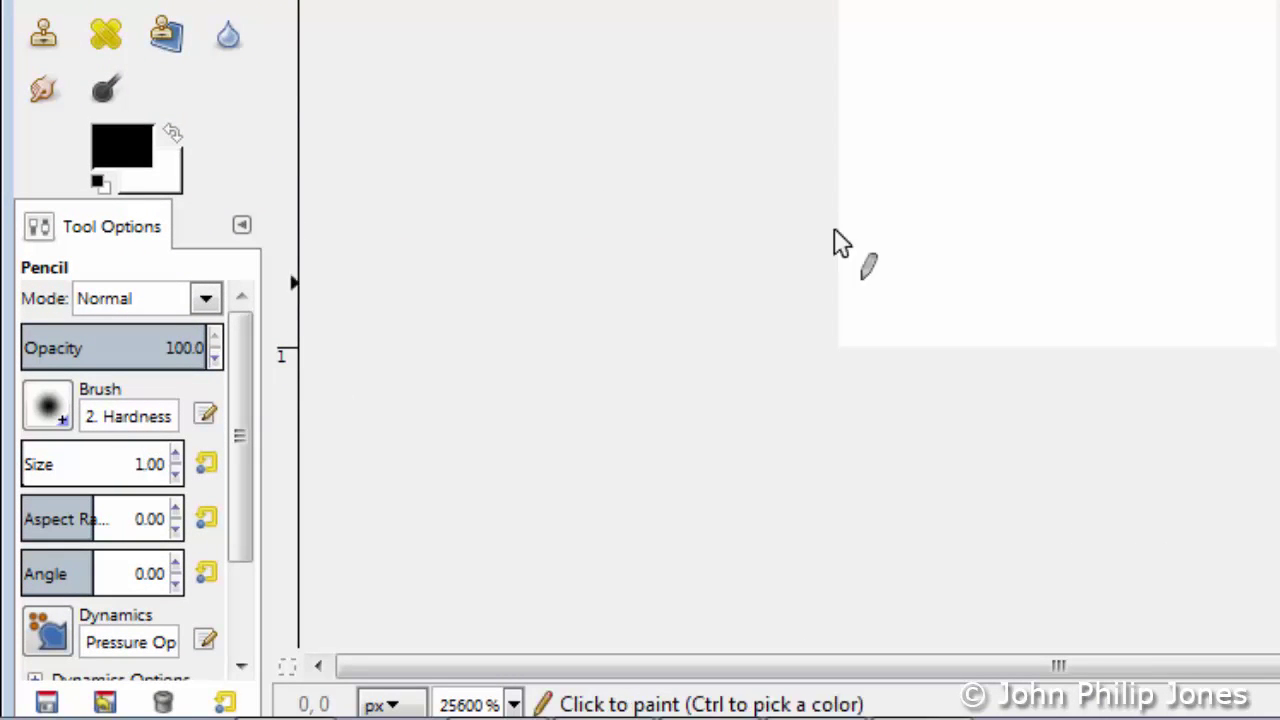
click(1018, 170)
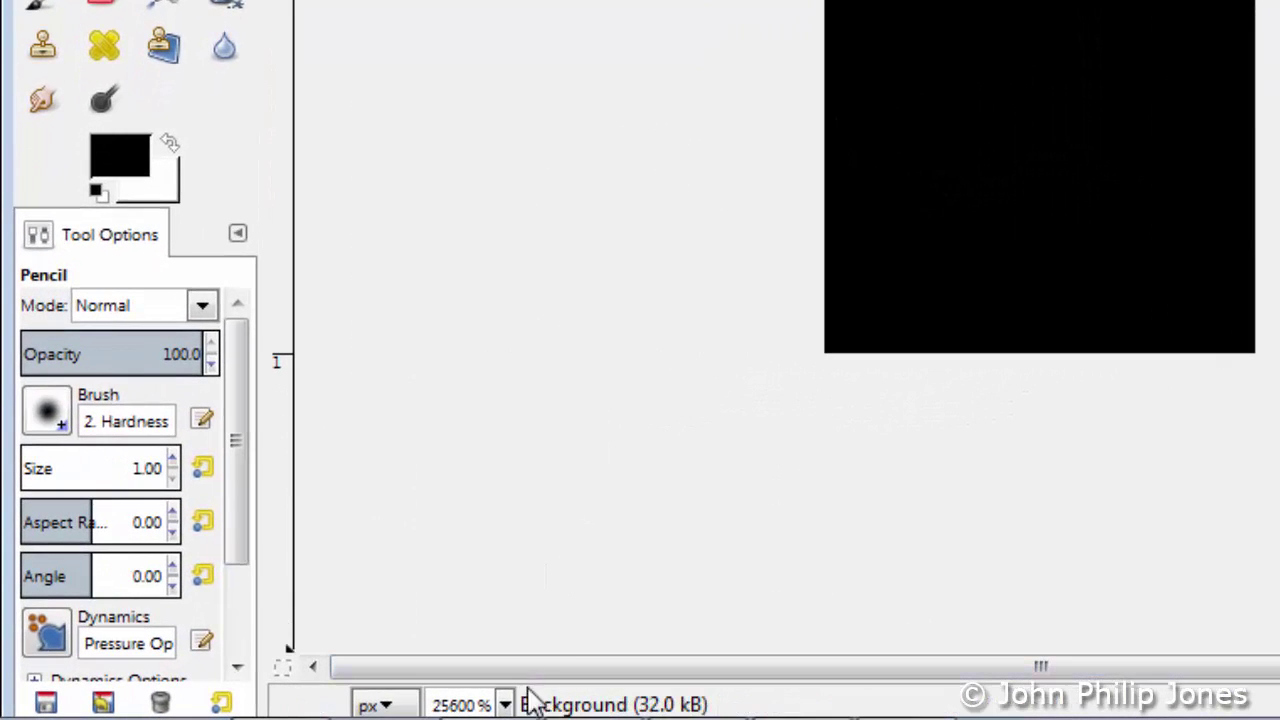
click(302, 710)
click(458, 530)
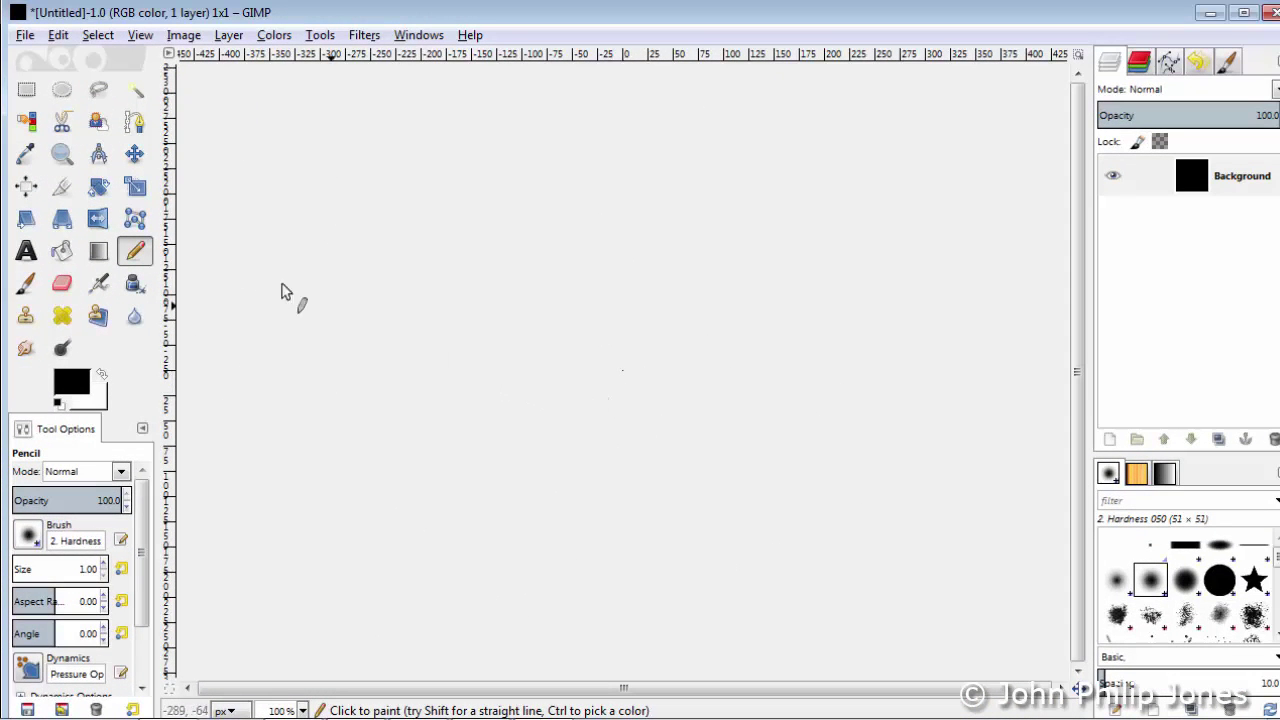
click(61, 153)
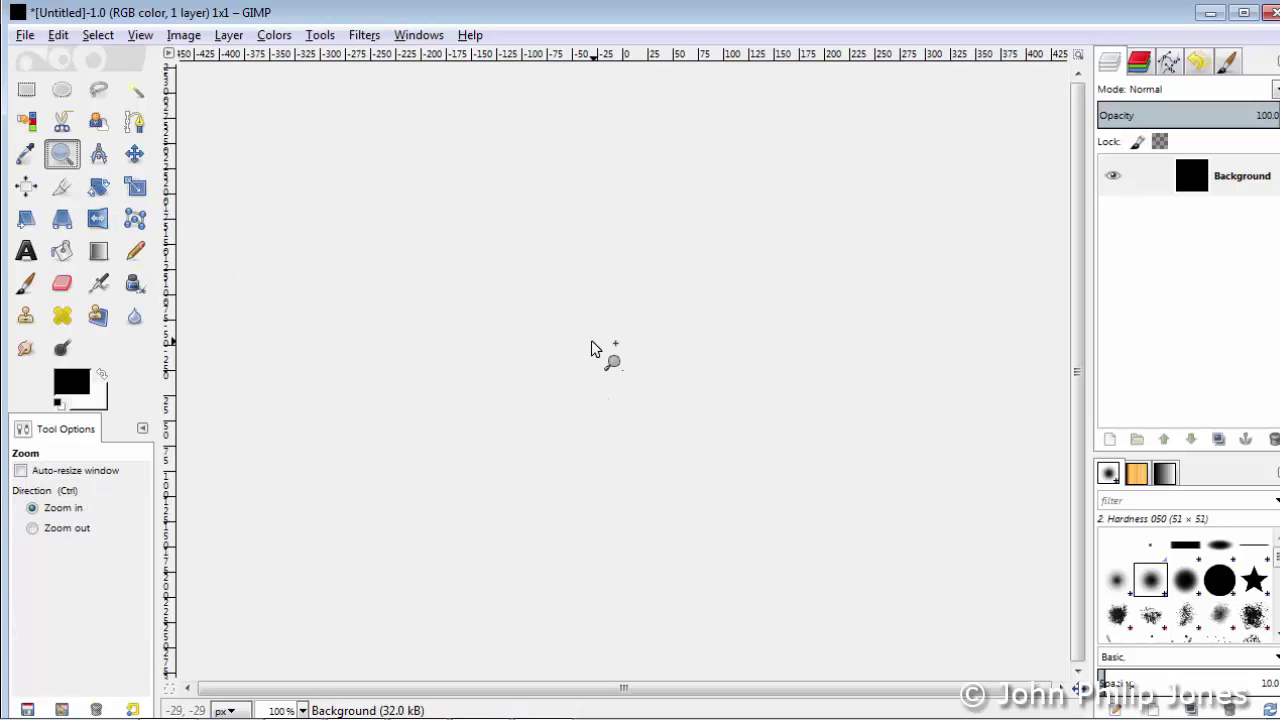
drag(589, 342, 660, 408)
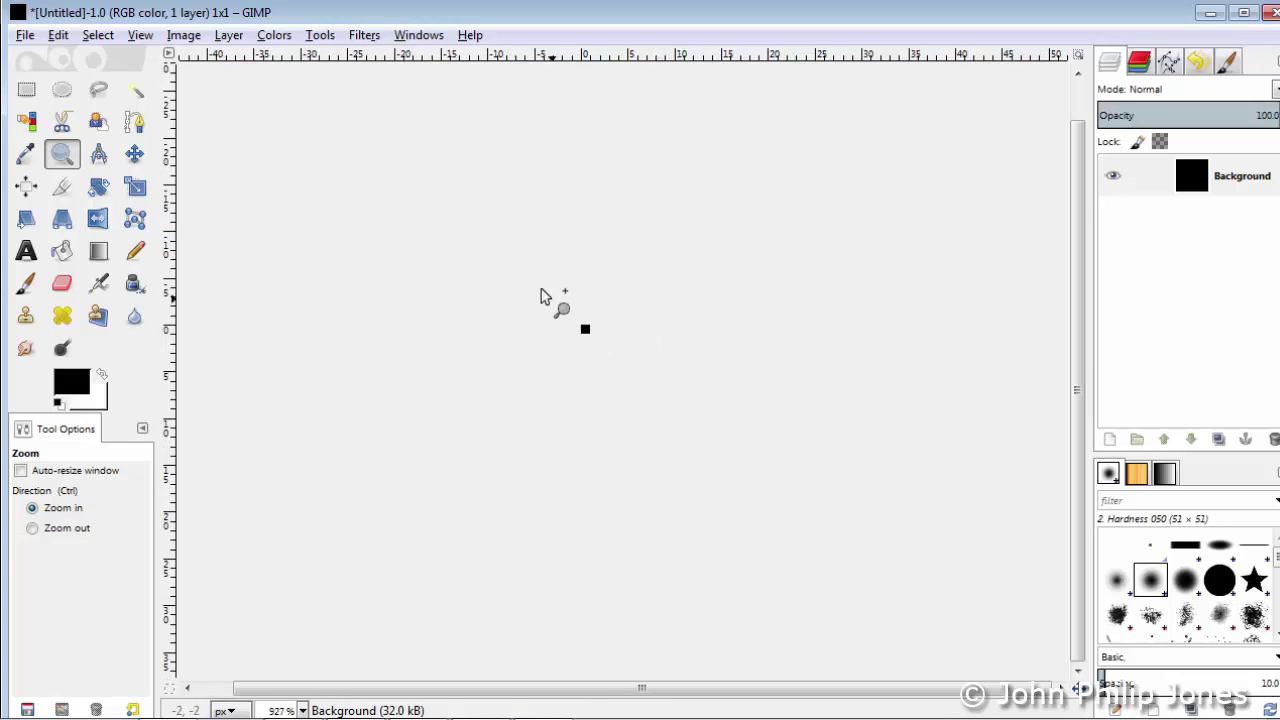
drag(528, 274, 652, 382)
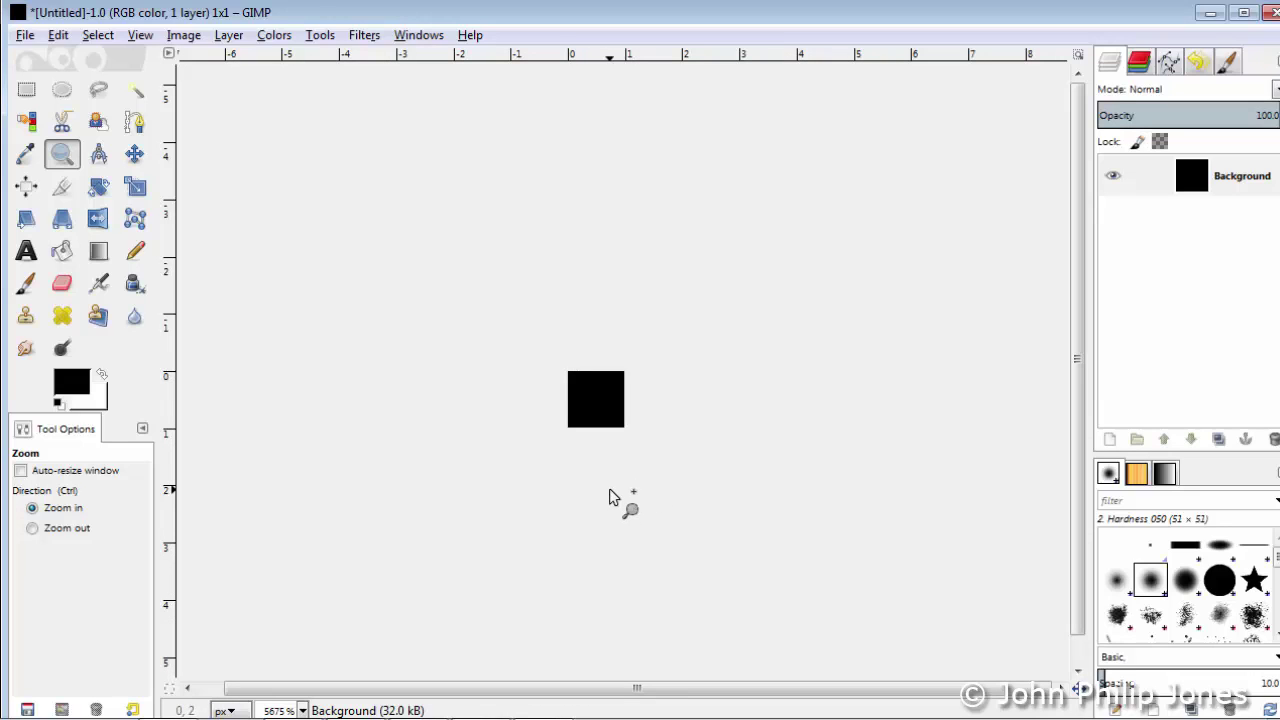
click(302, 711)
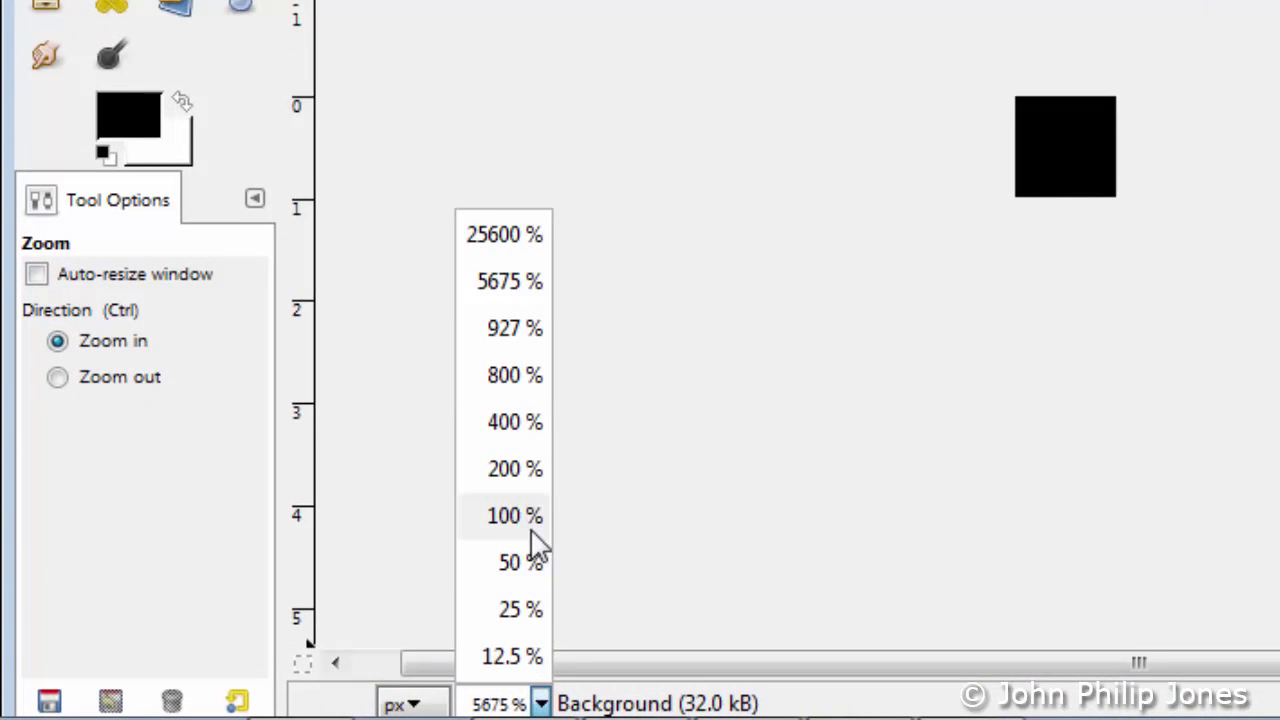
click(515, 516)
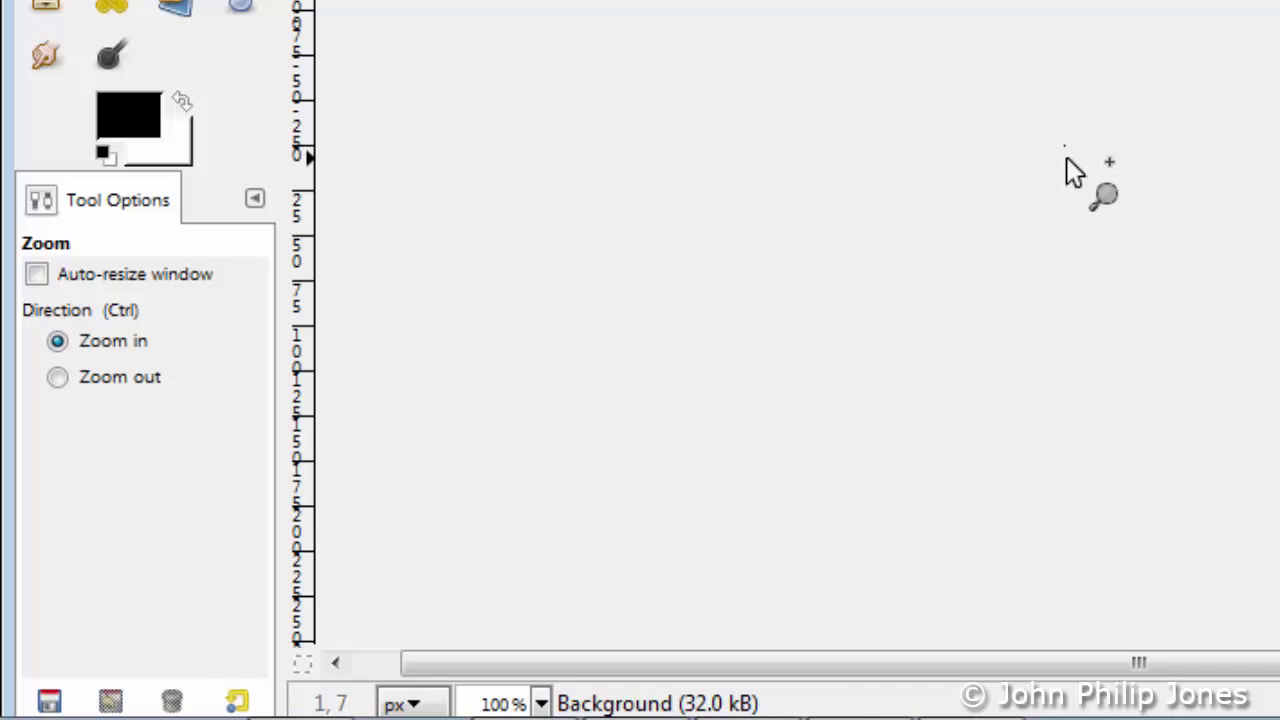
Create a second new image 4 pixels wide by 4 pixels high
click(24, 41)
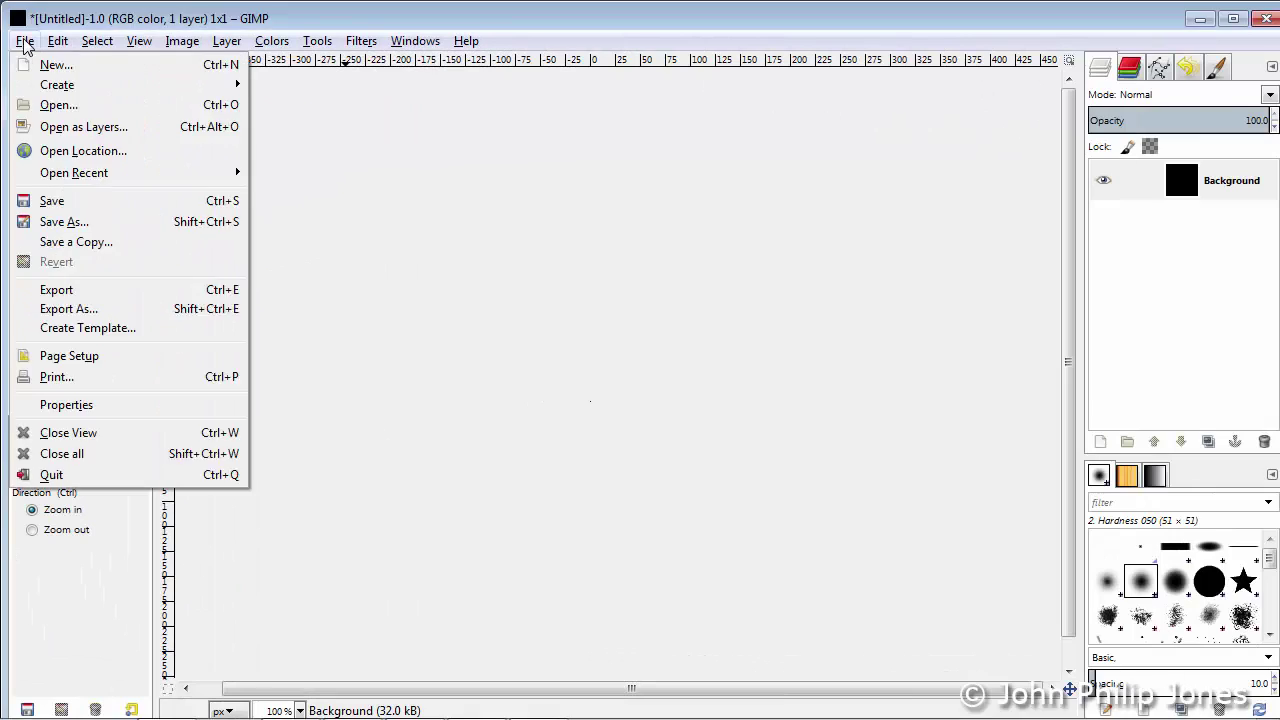
click(40, 65)
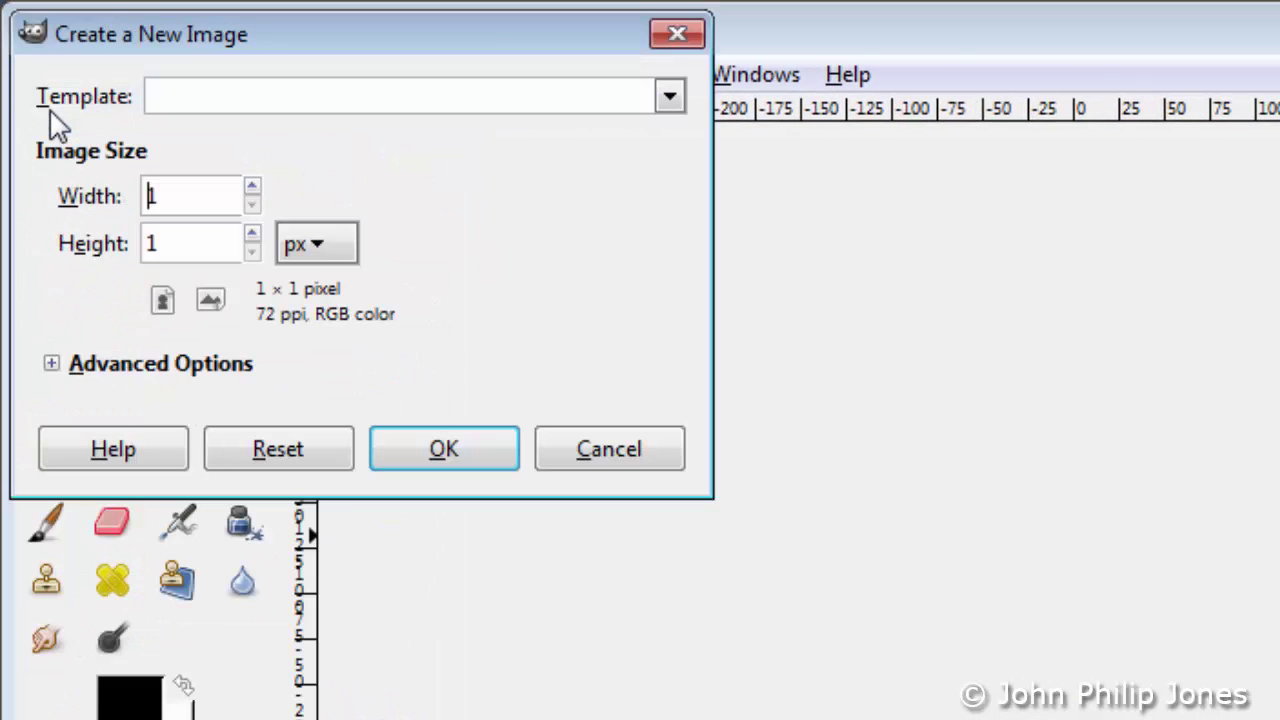
drag(146, 196, 158, 196)
text(4)
drag(170, 244, 148, 244)
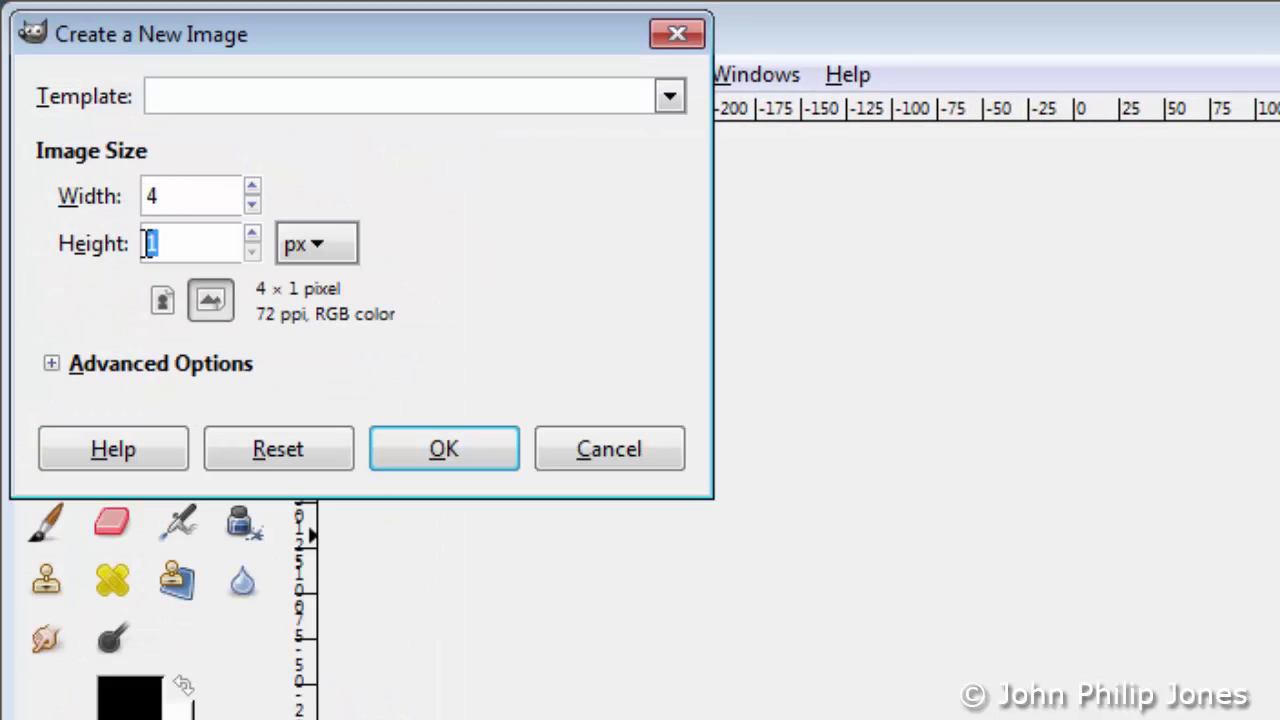
text(4)
click(475, 447)
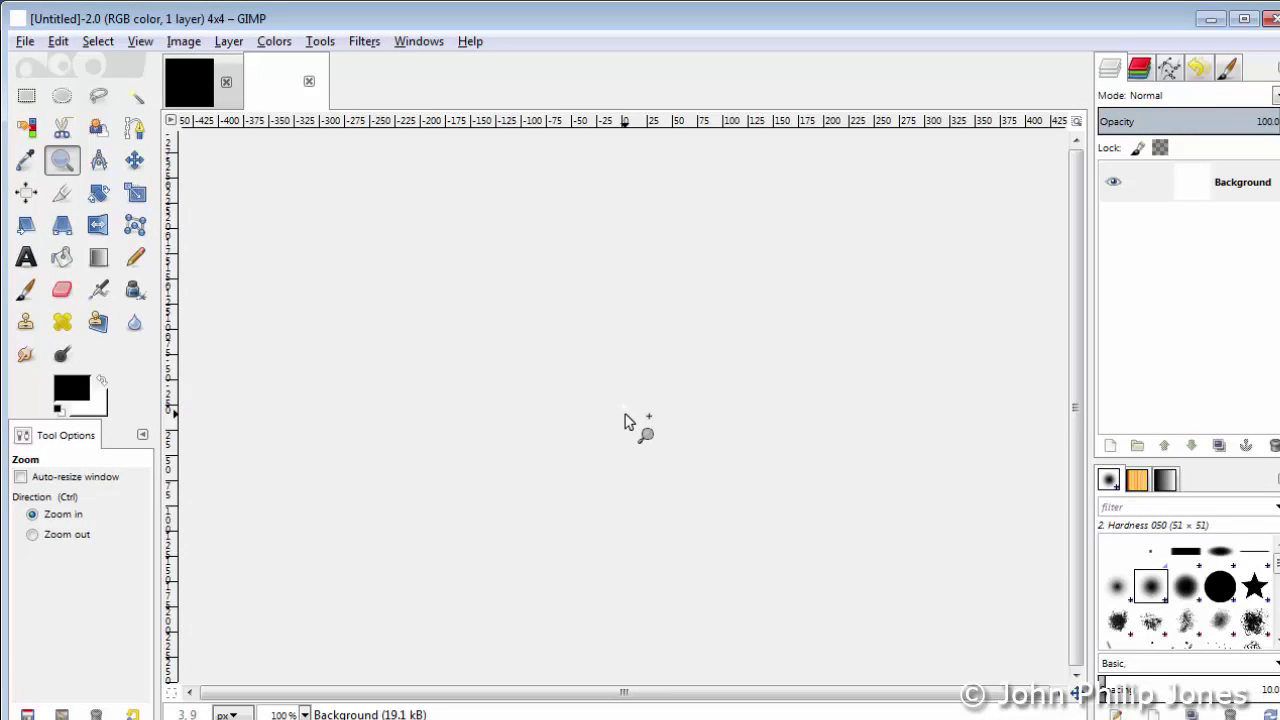
Zoom in with the Zoom tool until the 4×4 image fills the view
drag(573, 367, 686, 456)
drag(494, 295, 706, 437)
drag(486, 378, 728, 550)
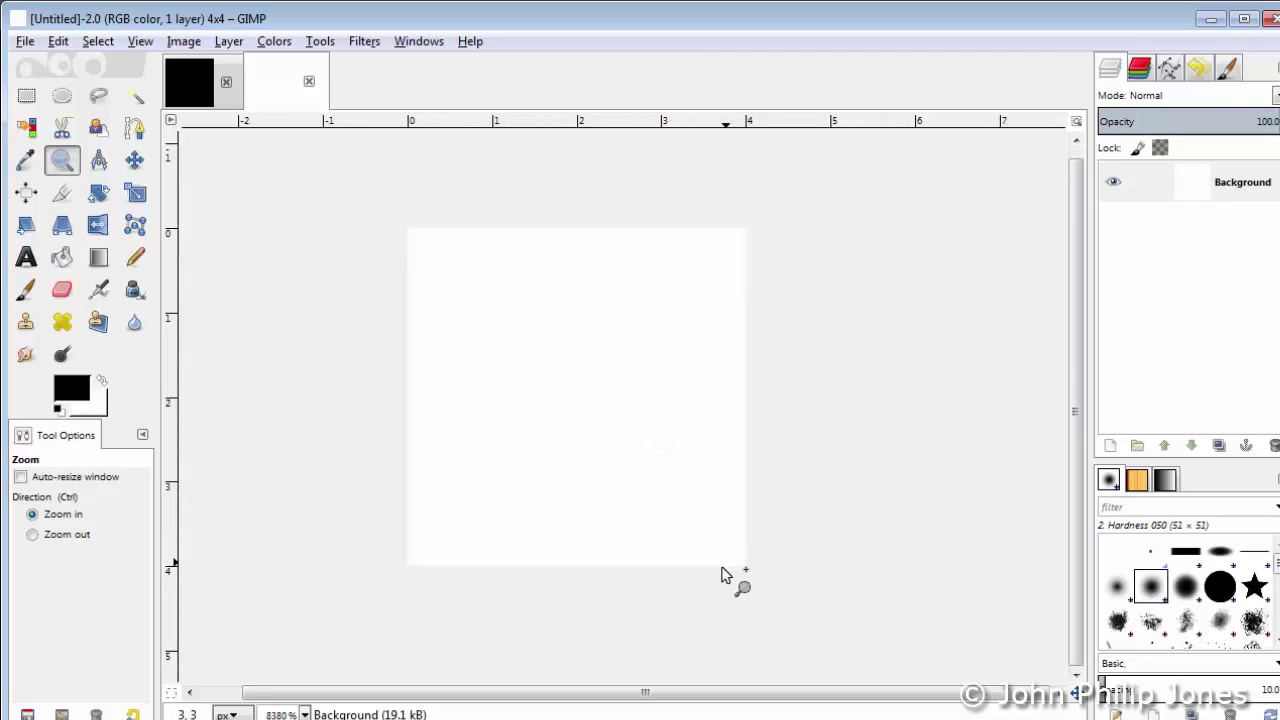
Paint eight alternating pixels black with the Pencil to form a 4×4 checkerboard
click(136, 260)
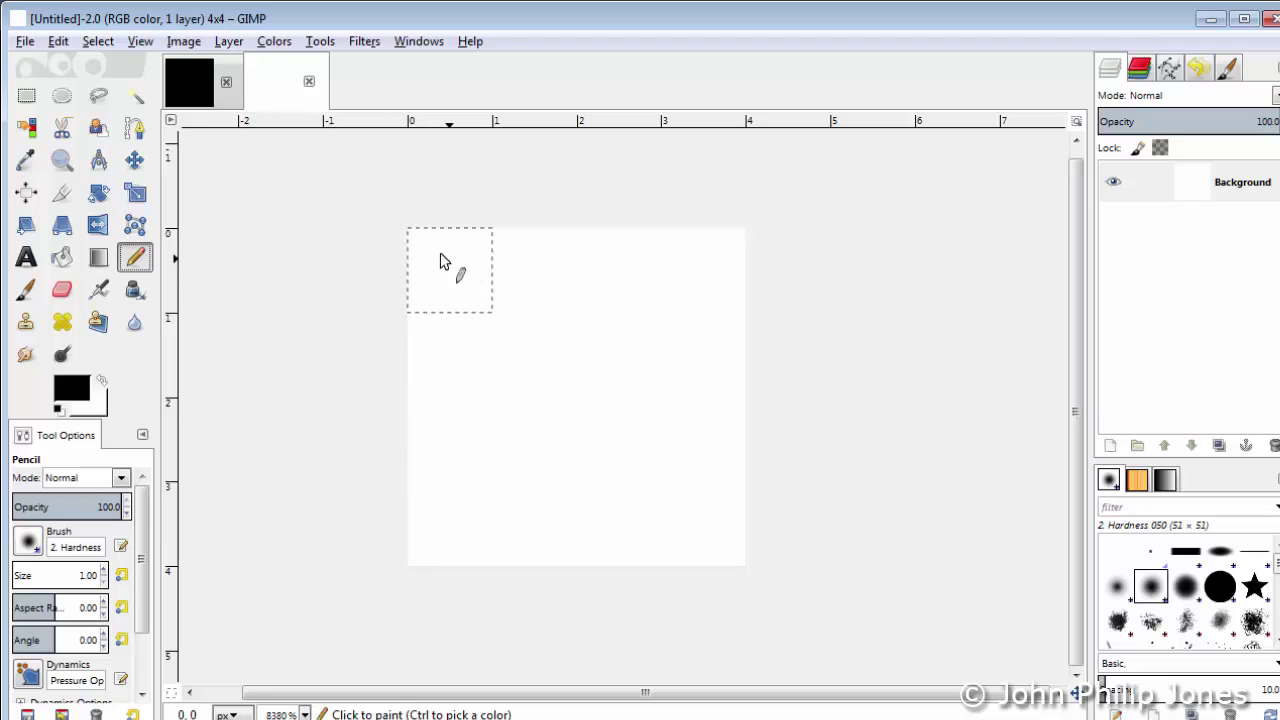
click(446, 262)
click(598, 270)
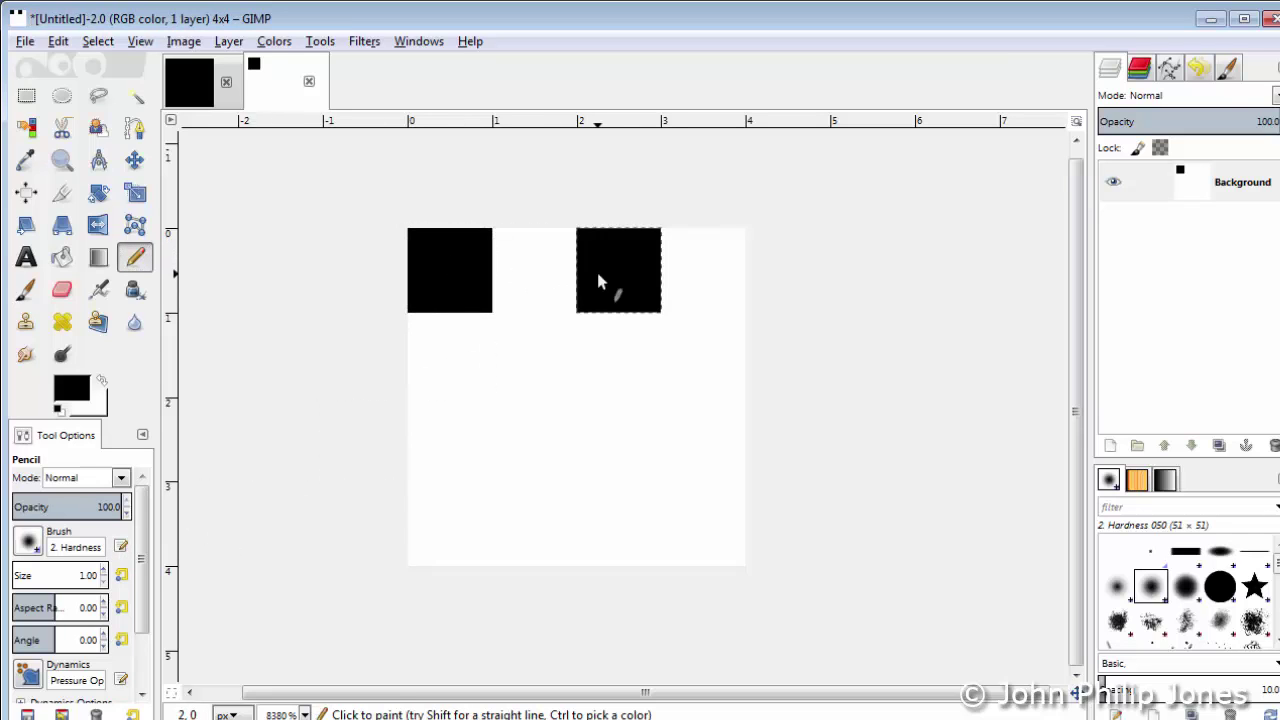
click(674, 338)
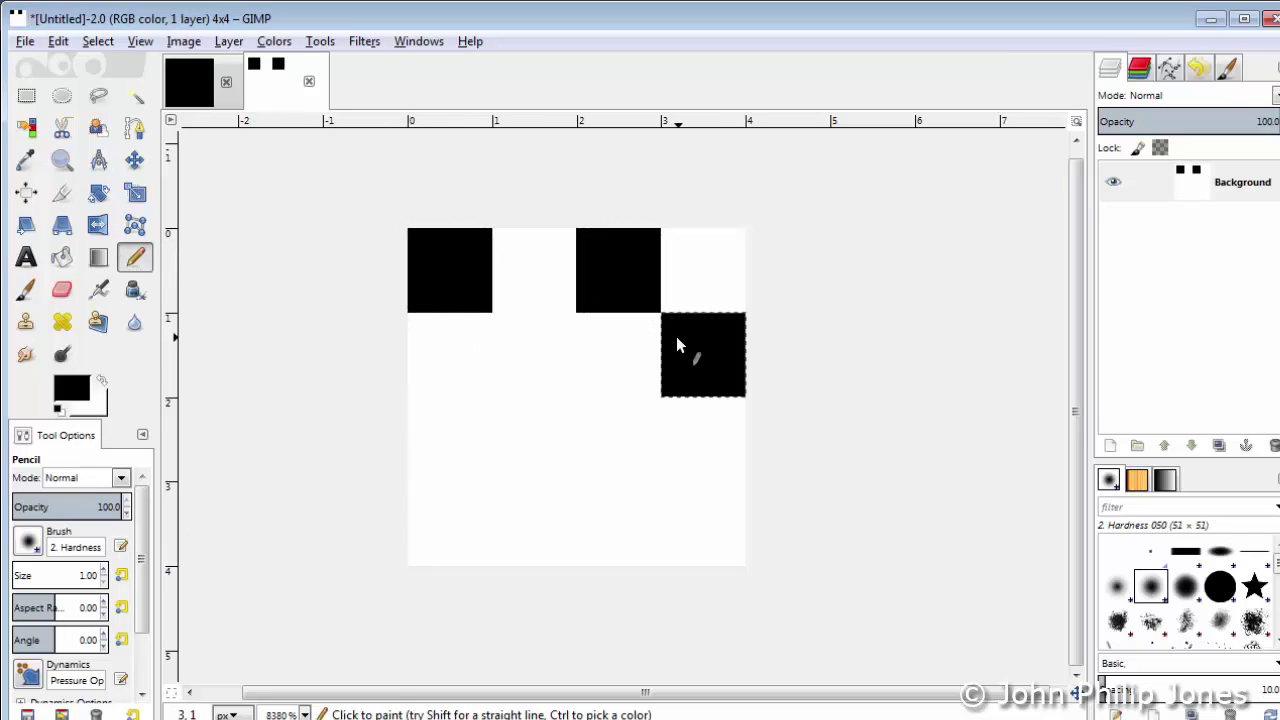
click(697, 508)
click(553, 512)
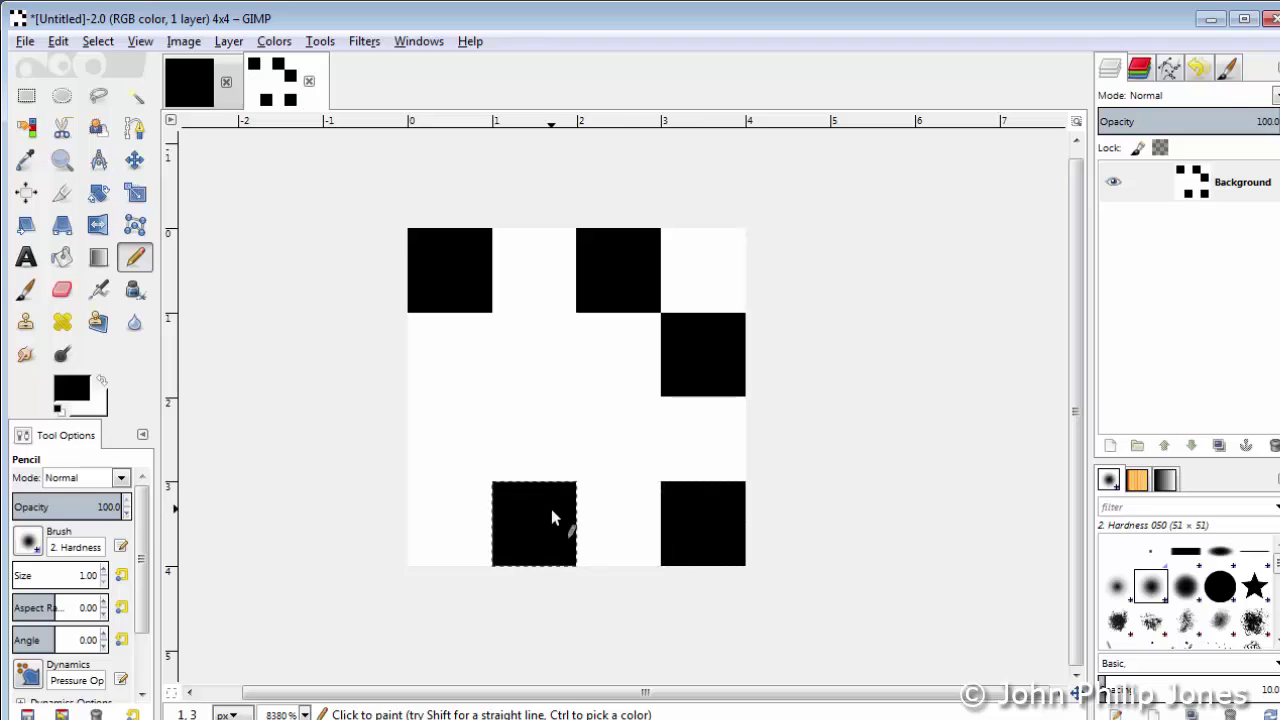
click(464, 466)
click(542, 370)
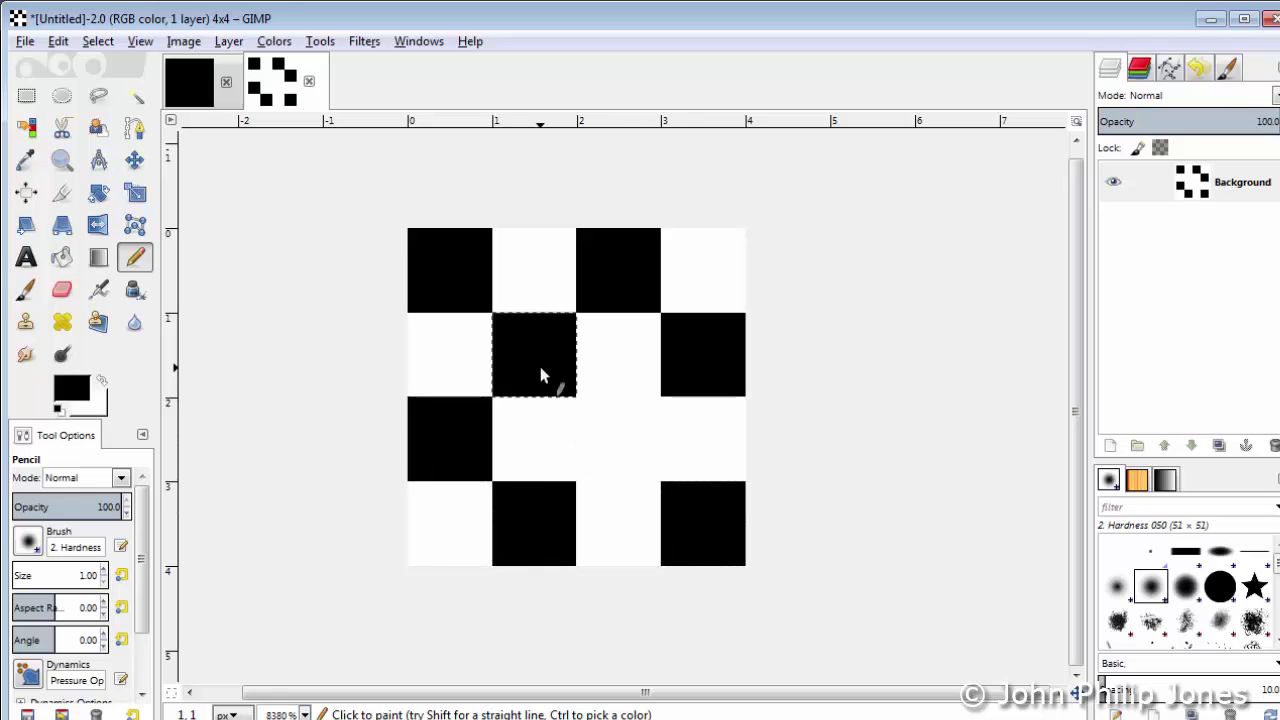
click(601, 444)
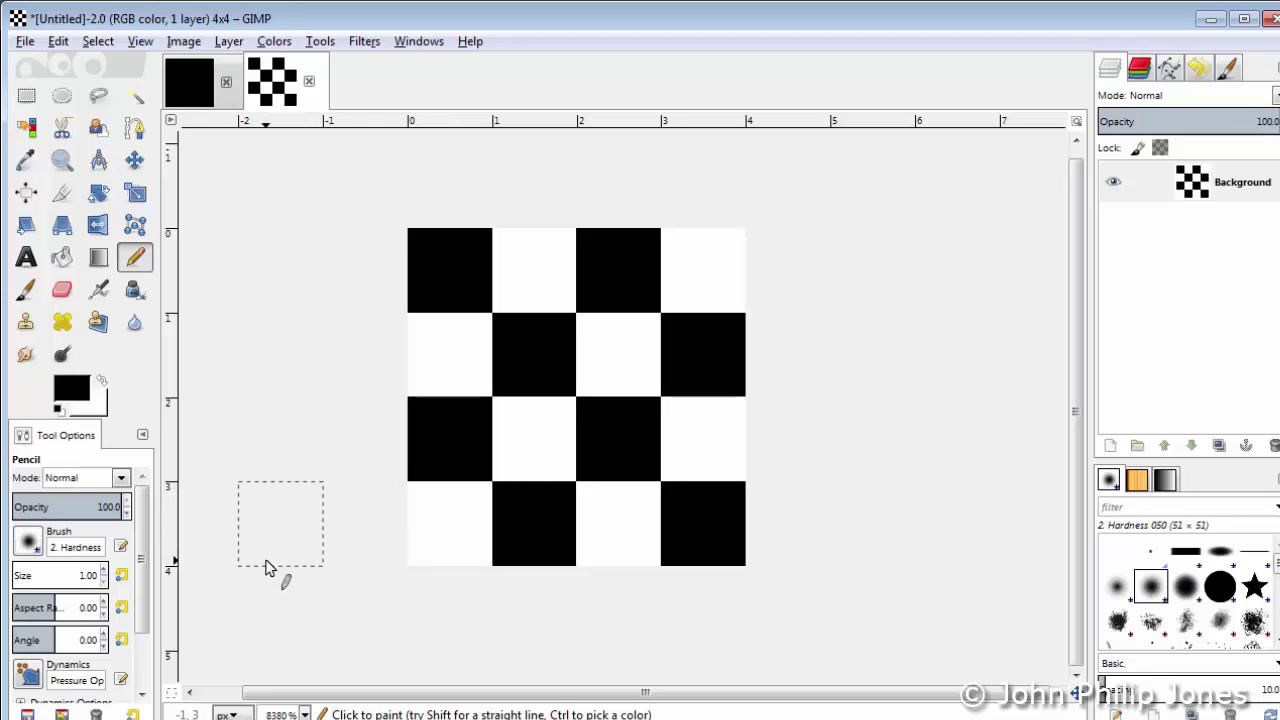
View the checkerboard at 100%, then magnify it twice with the Zoom tool
click(304, 714)
click(289, 610)
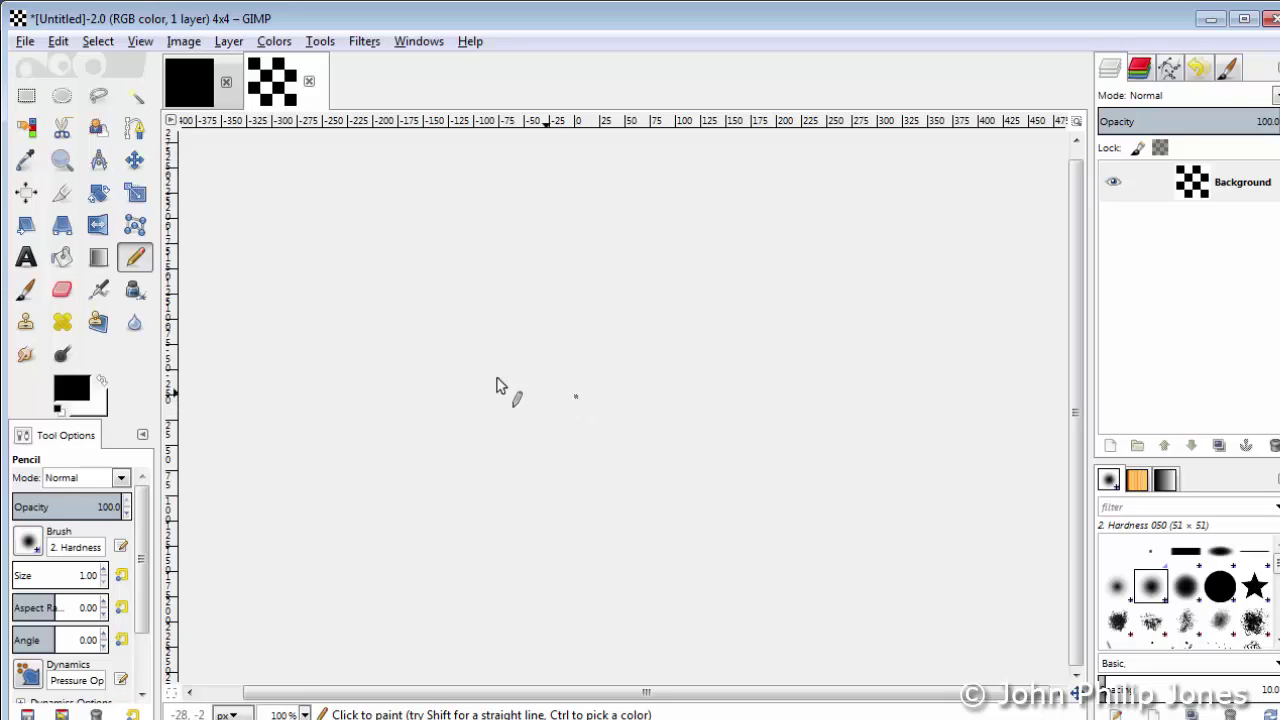
click(61, 160)
drag(518, 351, 654, 460)
drag(527, 320, 628, 425)
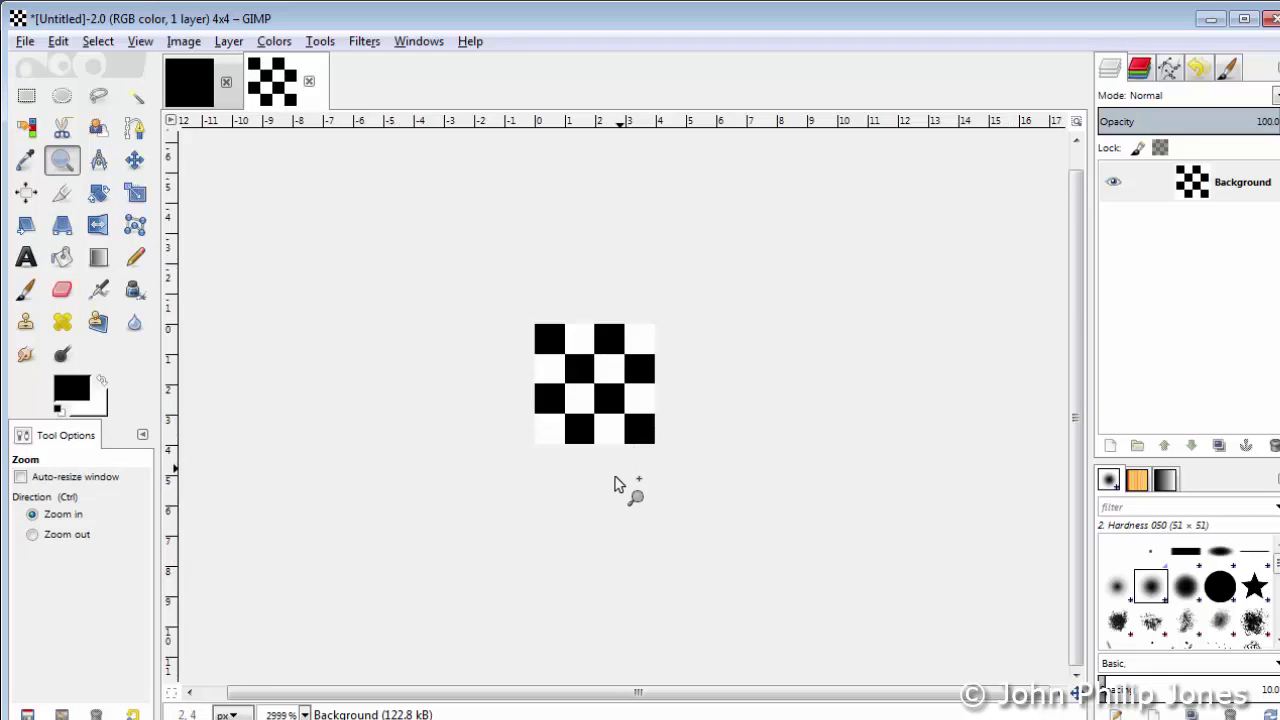
Fit the checkerboard in the window, then set the zoom back to 100%
click(140, 41)
mouse_move(172, 110)
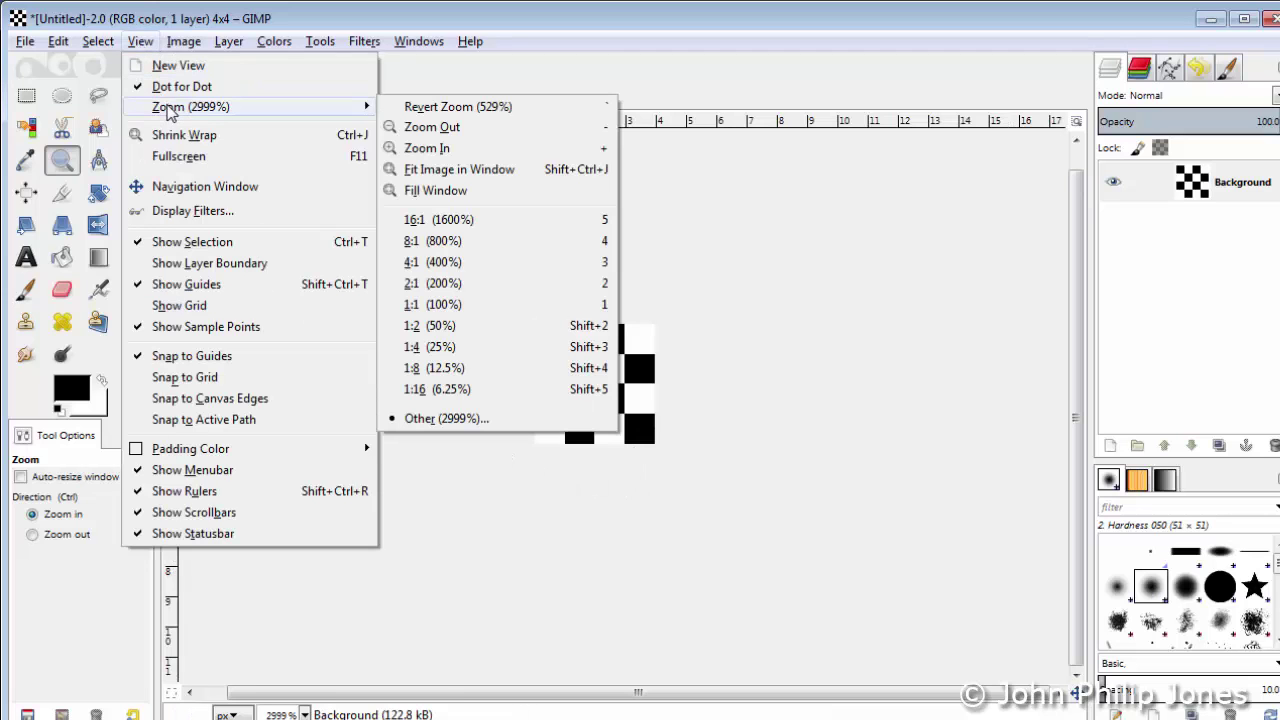
click(455, 169)
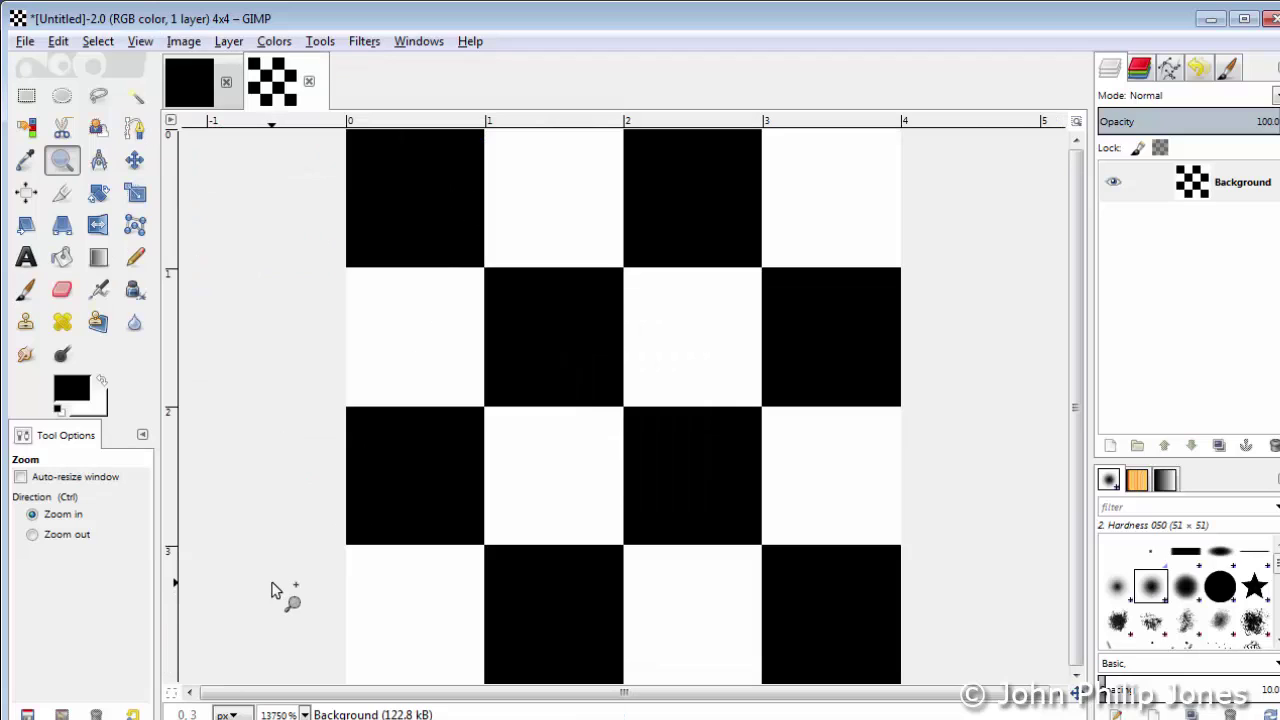
click(304, 714)
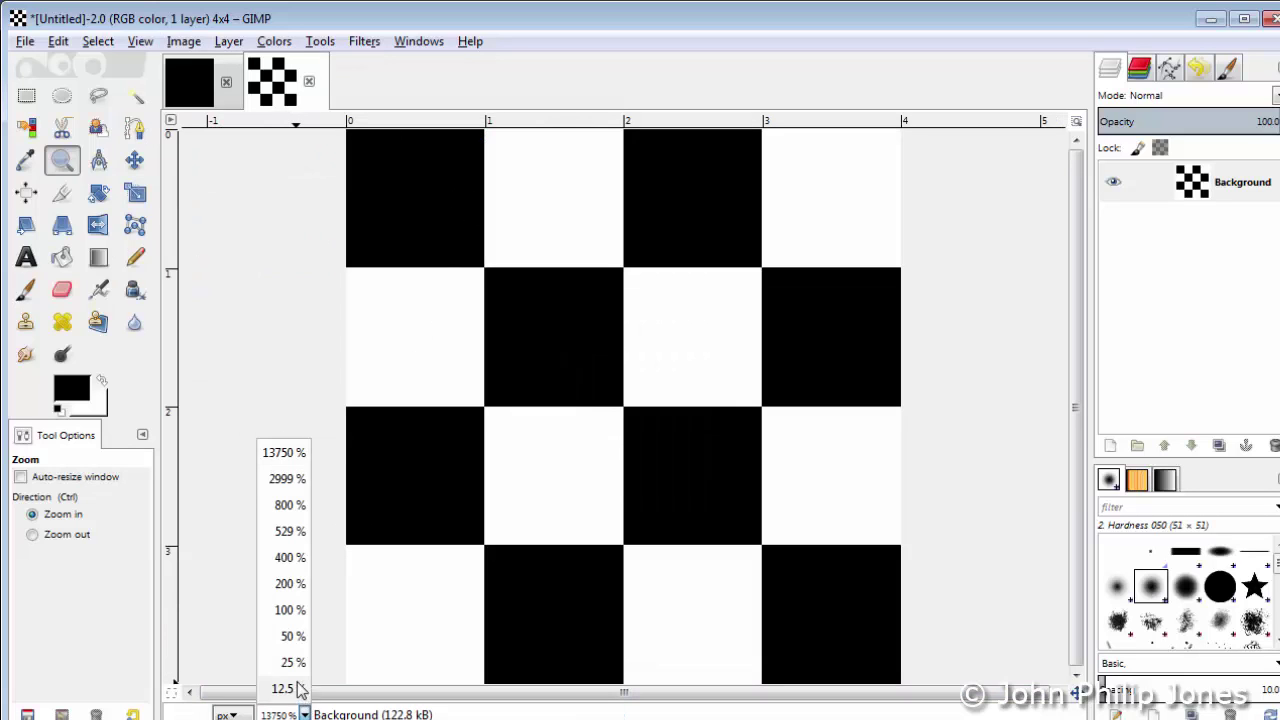
click(290, 609)
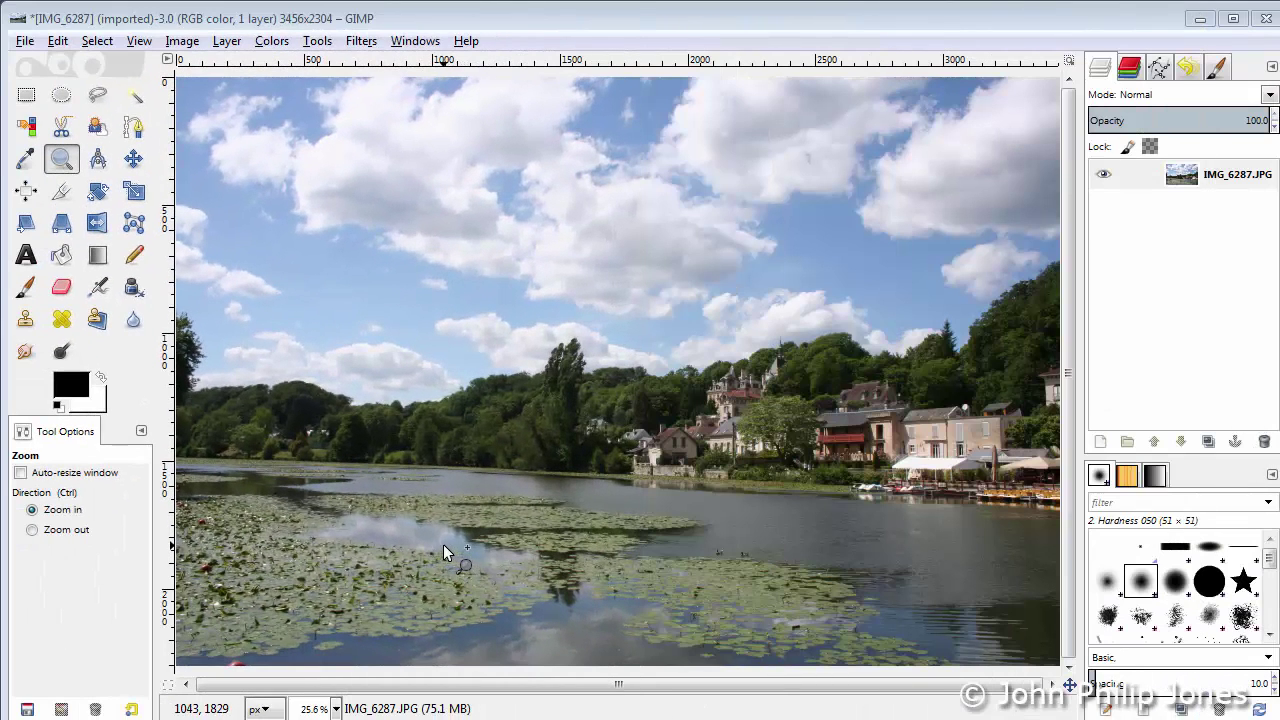
Zoom repeatedly into the dark lily pad until pixels appear as squares (about 19034%)
drag(436, 543, 468, 569)
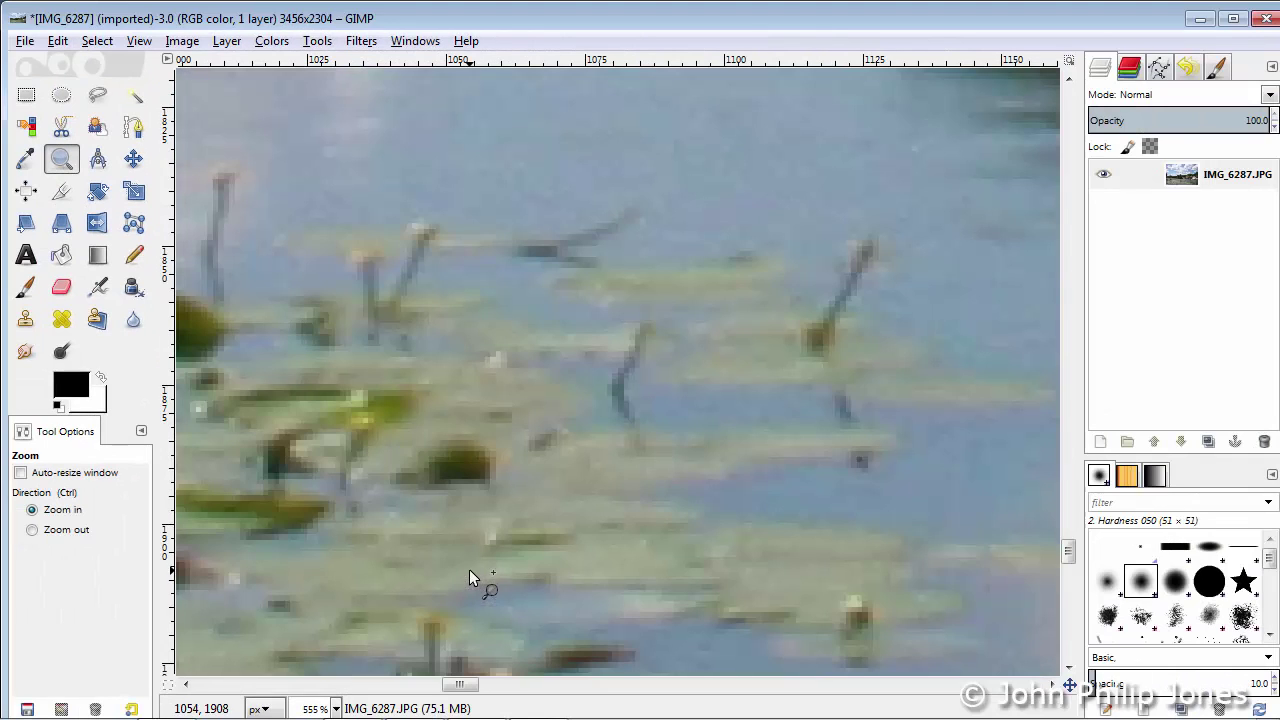
drag(464, 466, 522, 494)
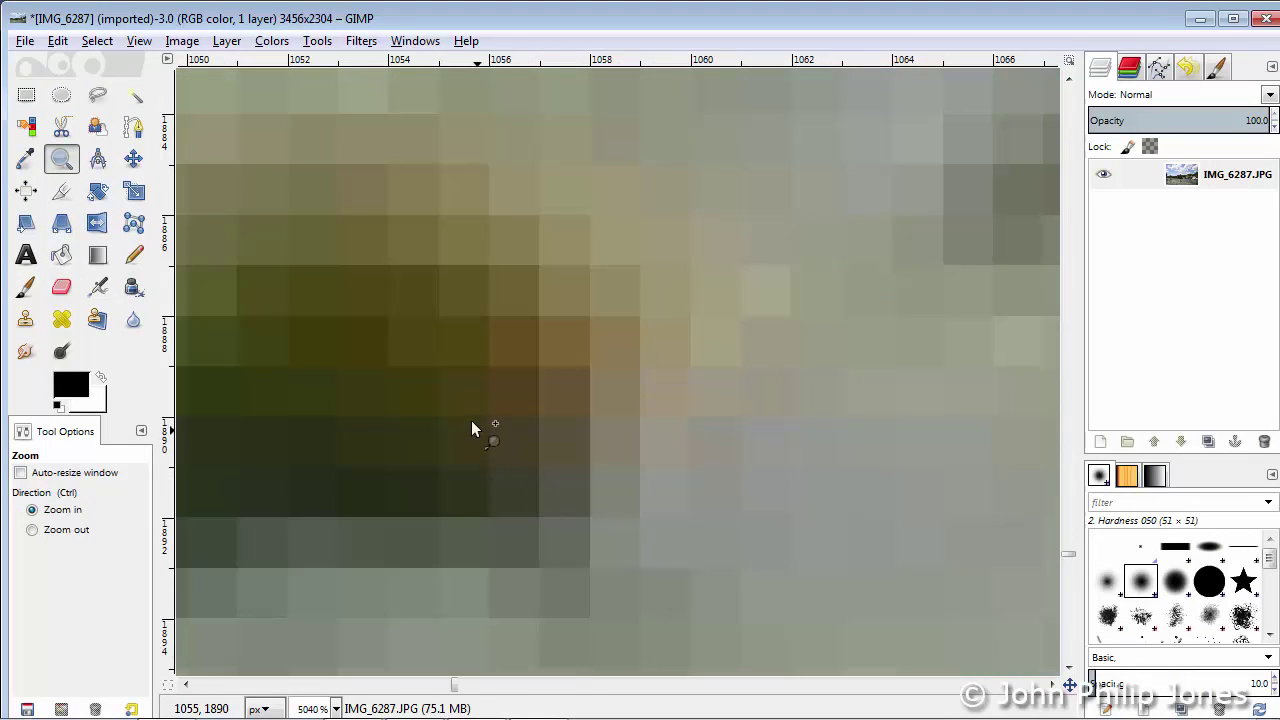
drag(556, 250, 654, 376)
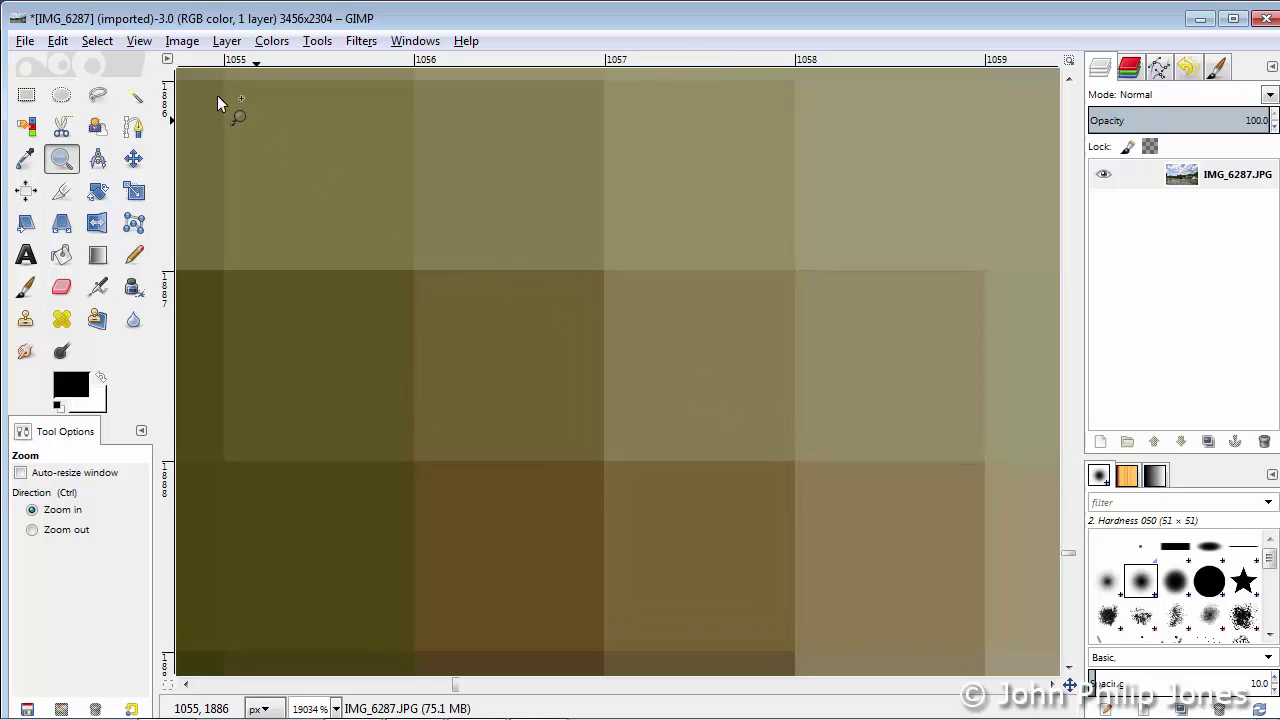
Fit the whole lake photo in the window
click(138, 41)
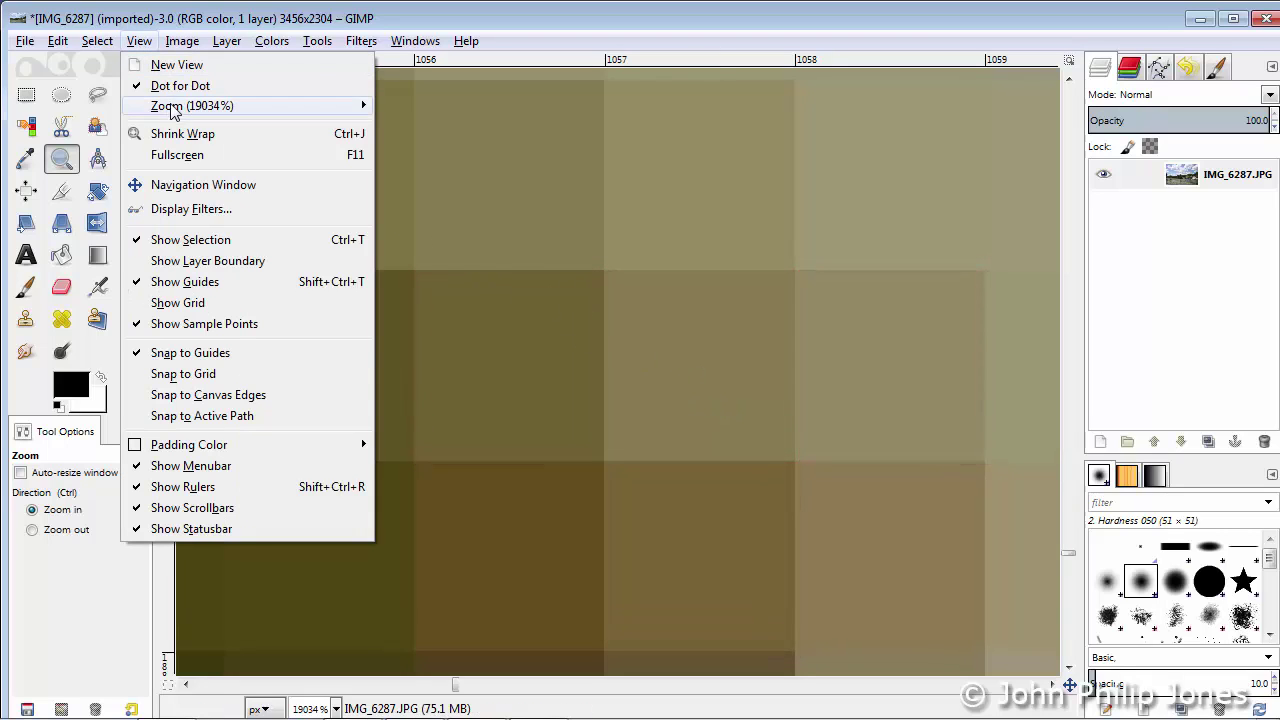
mouse_move(169, 109)
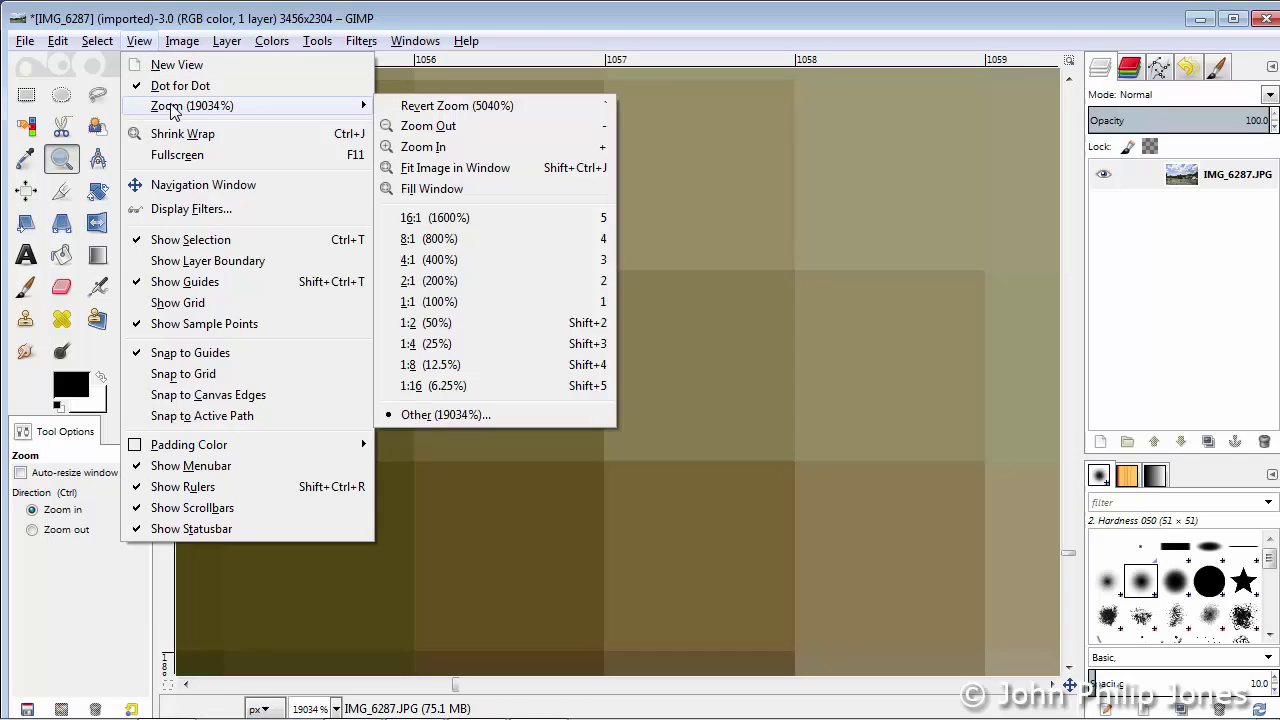
click(406, 170)
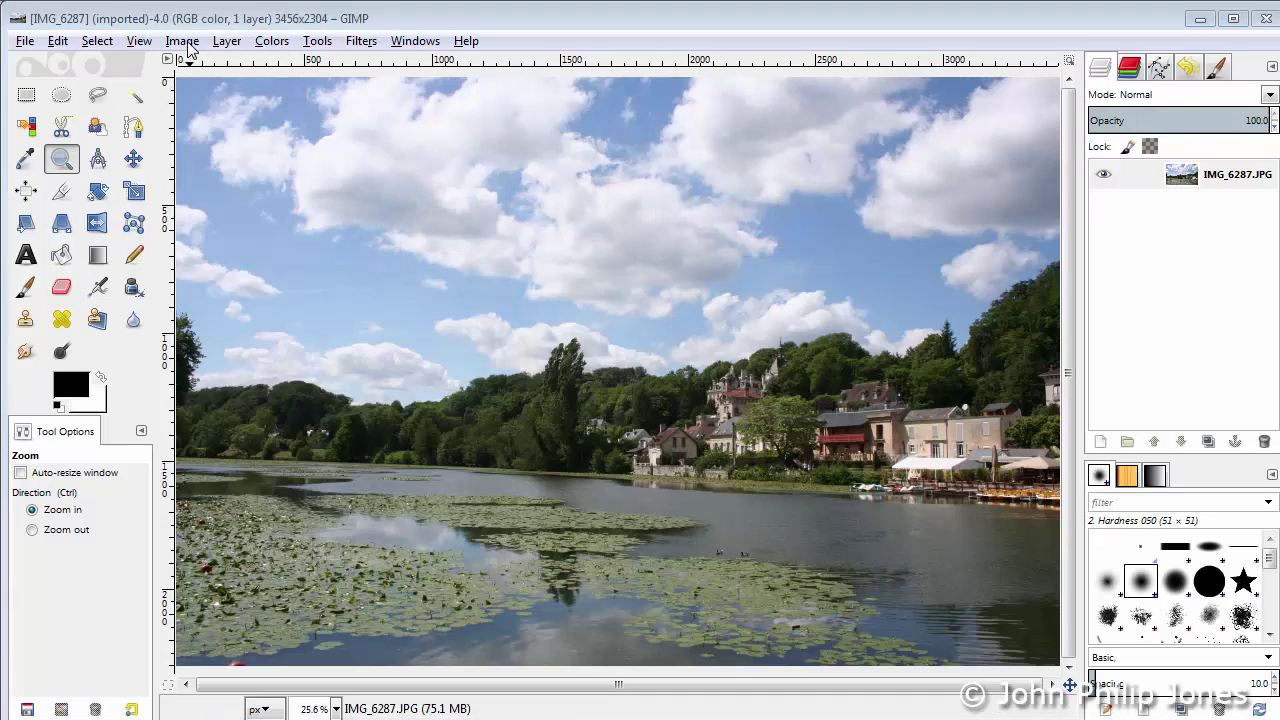
Open Image > Print Size for the lake photo
click(187, 41)
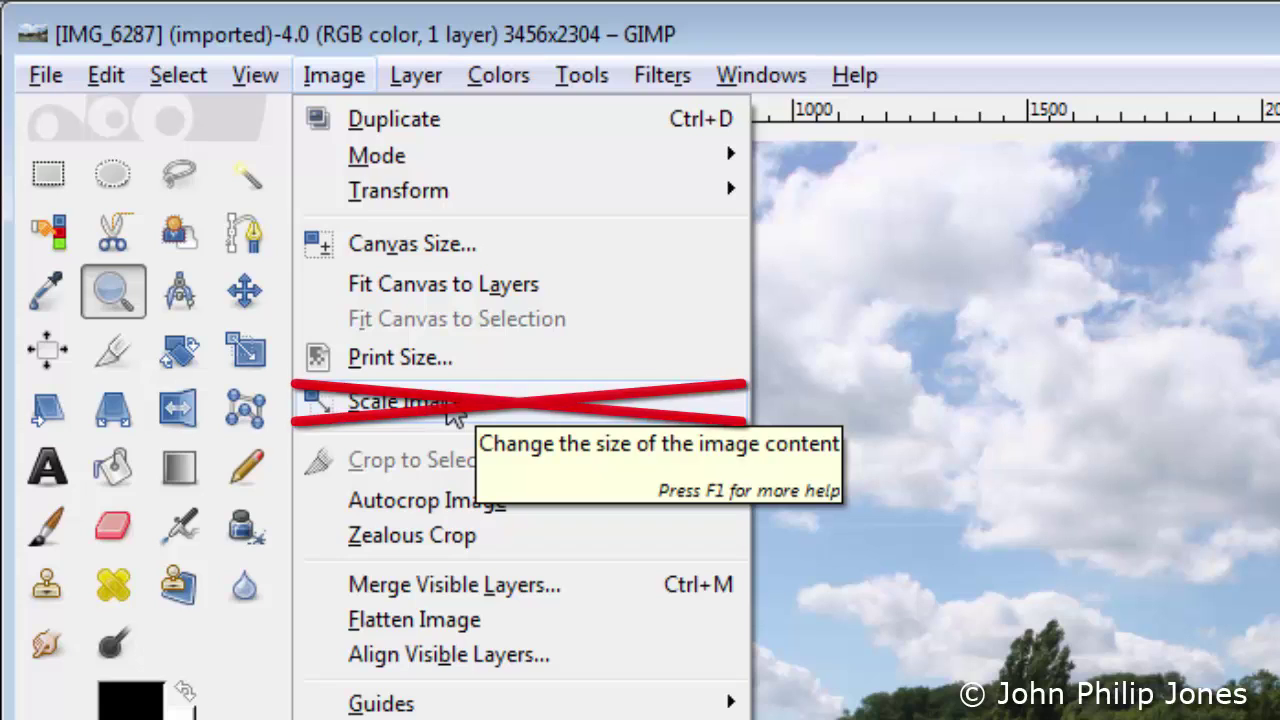
click(410, 358)
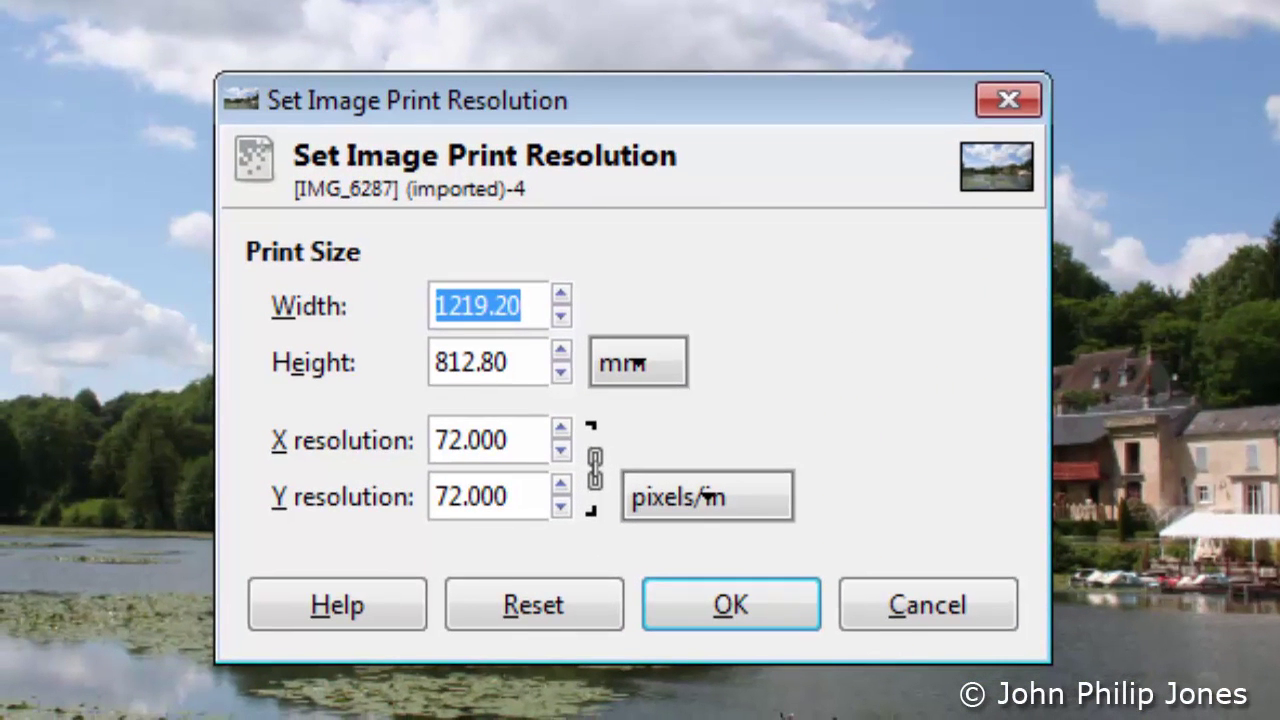
Open the unit list beside the 1219.20 × 812.80 mm print width and height
click(637, 362)
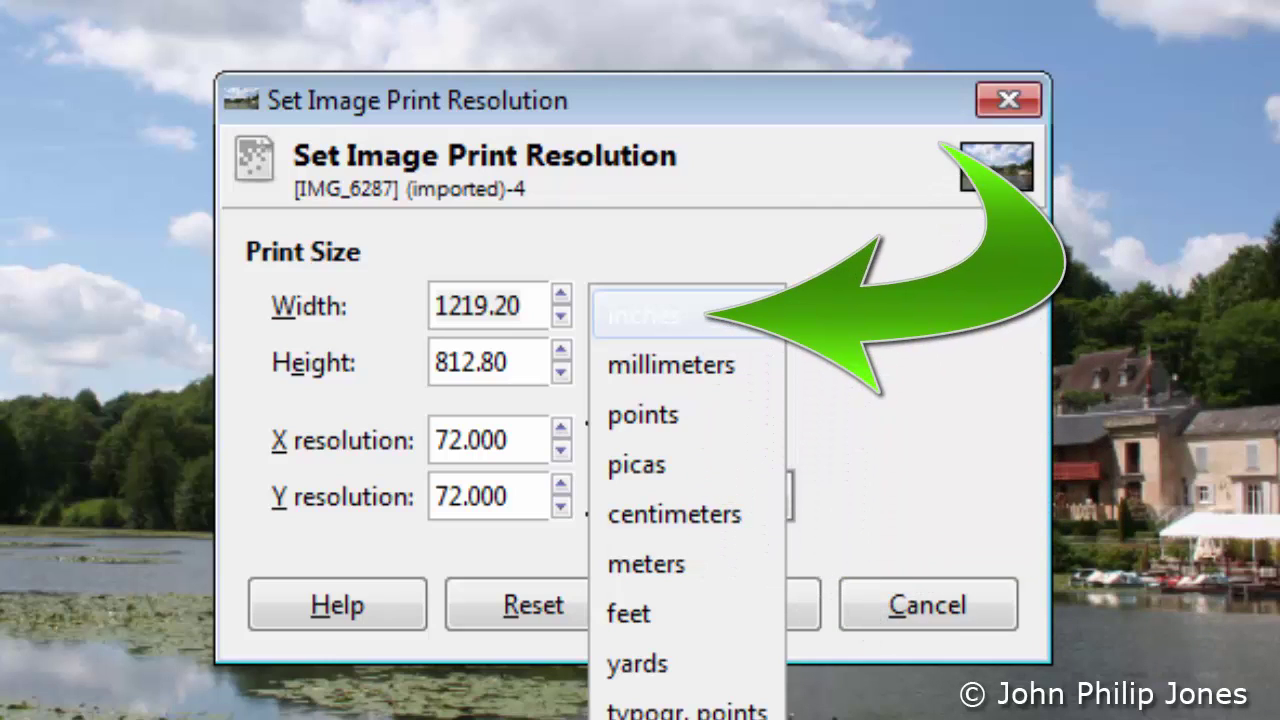
Switch the print size to inches and enter 48.000/2 in the Width field
click(720, 315)
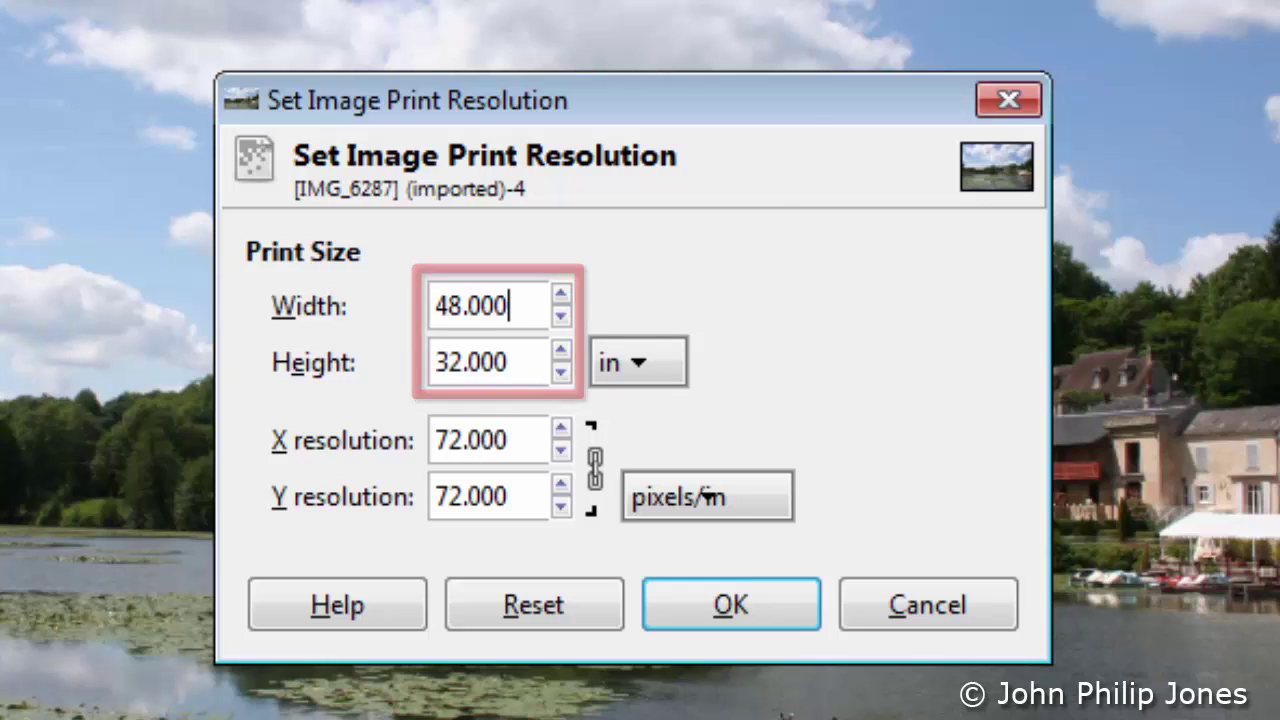
text(/2)
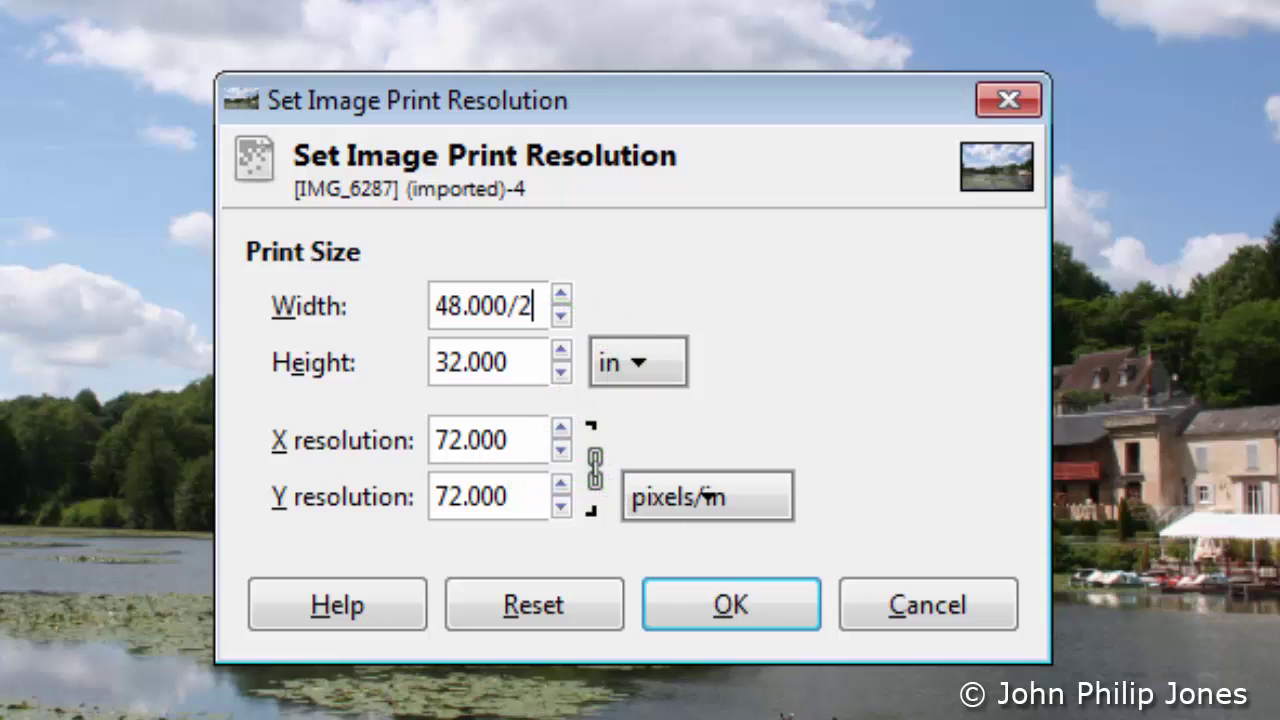
key(Tab)
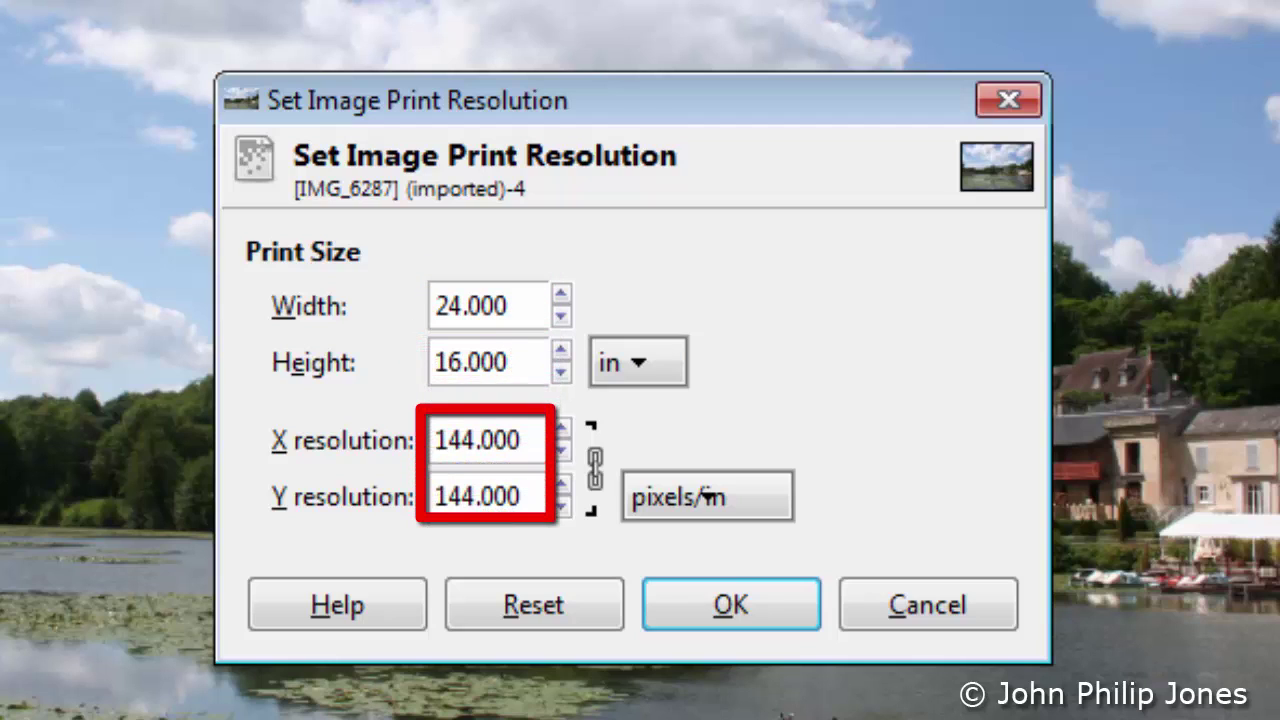
click(509, 306)
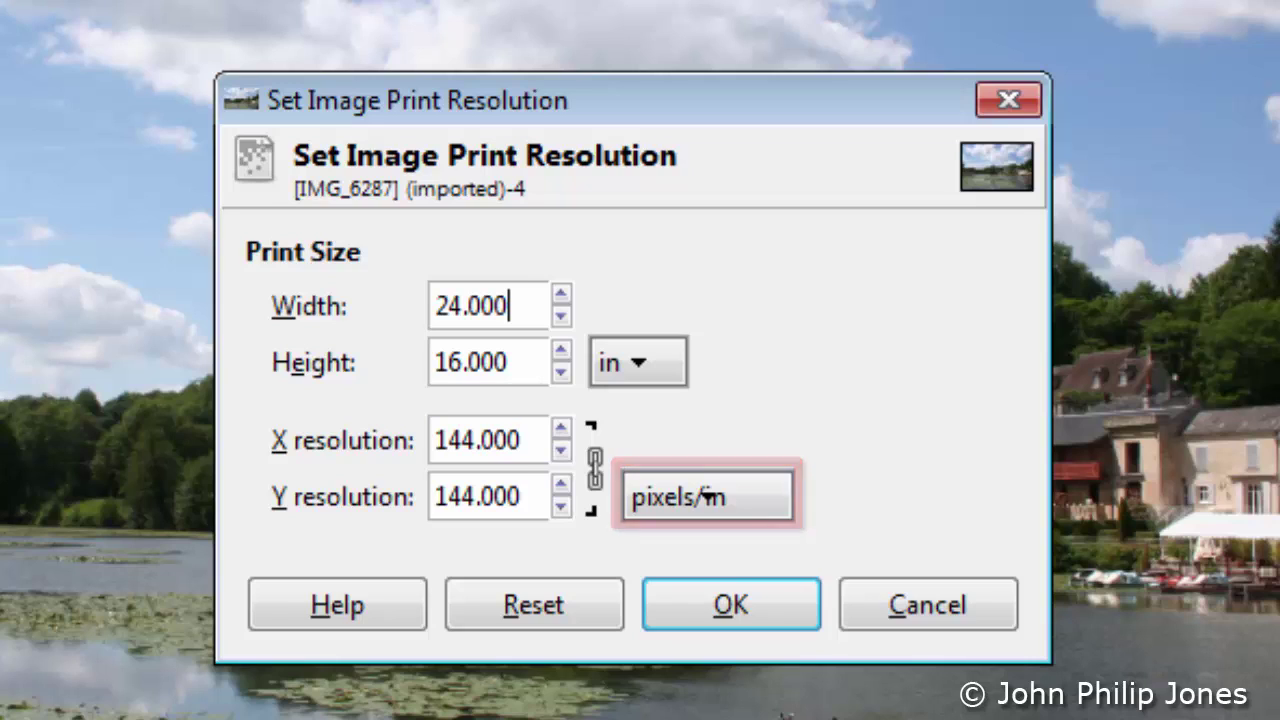
Divide the print width by 4 to get 6 × 4 inches at 576 pixels/in and apply it
text(/4)
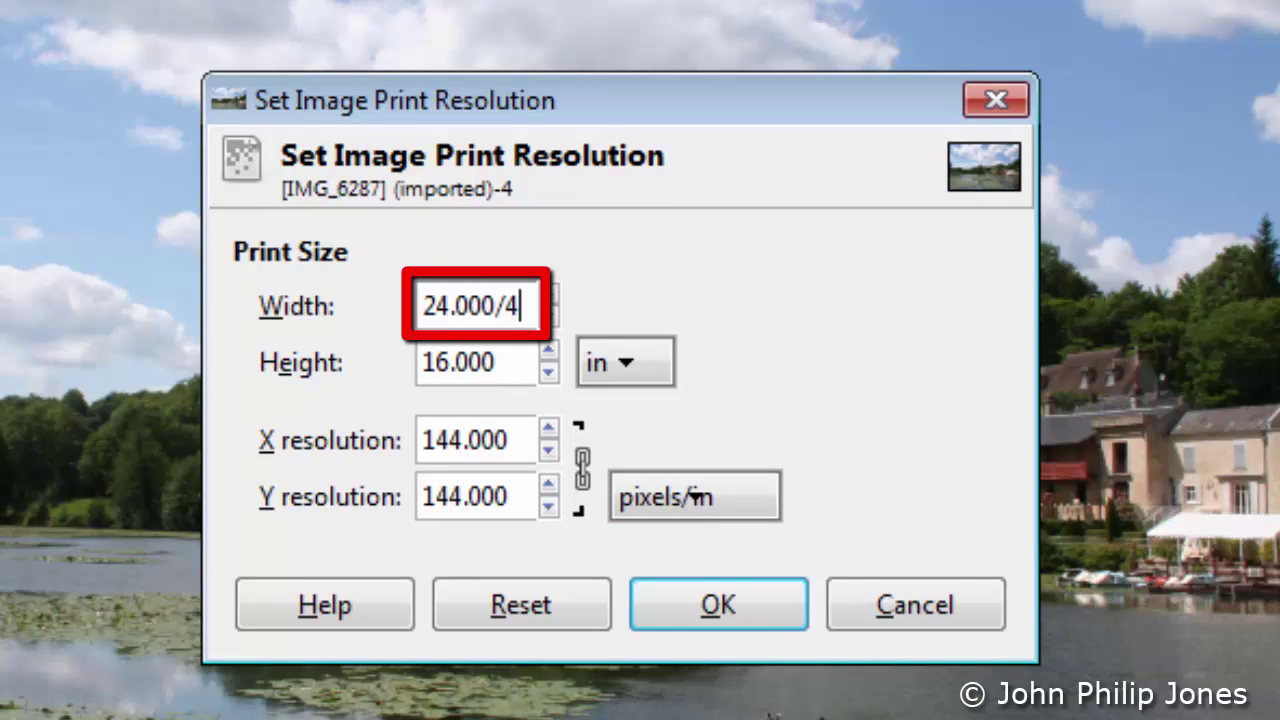
key(Tab)
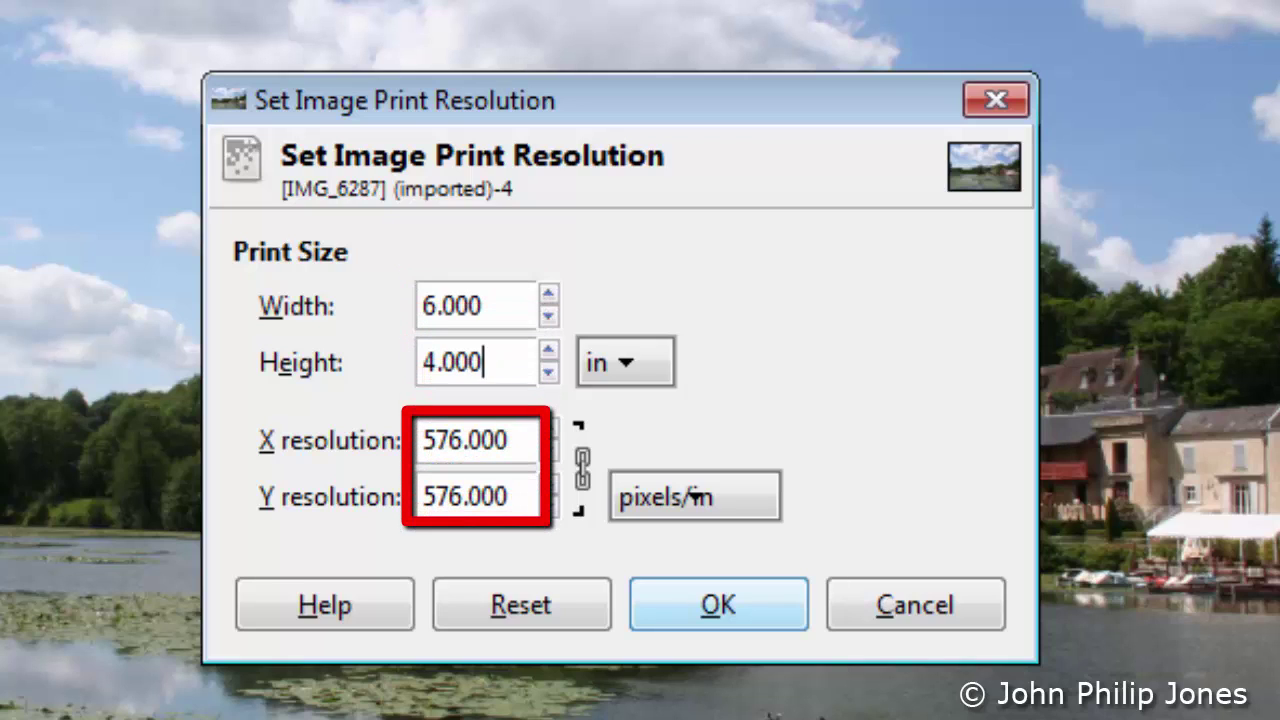
key(Return)
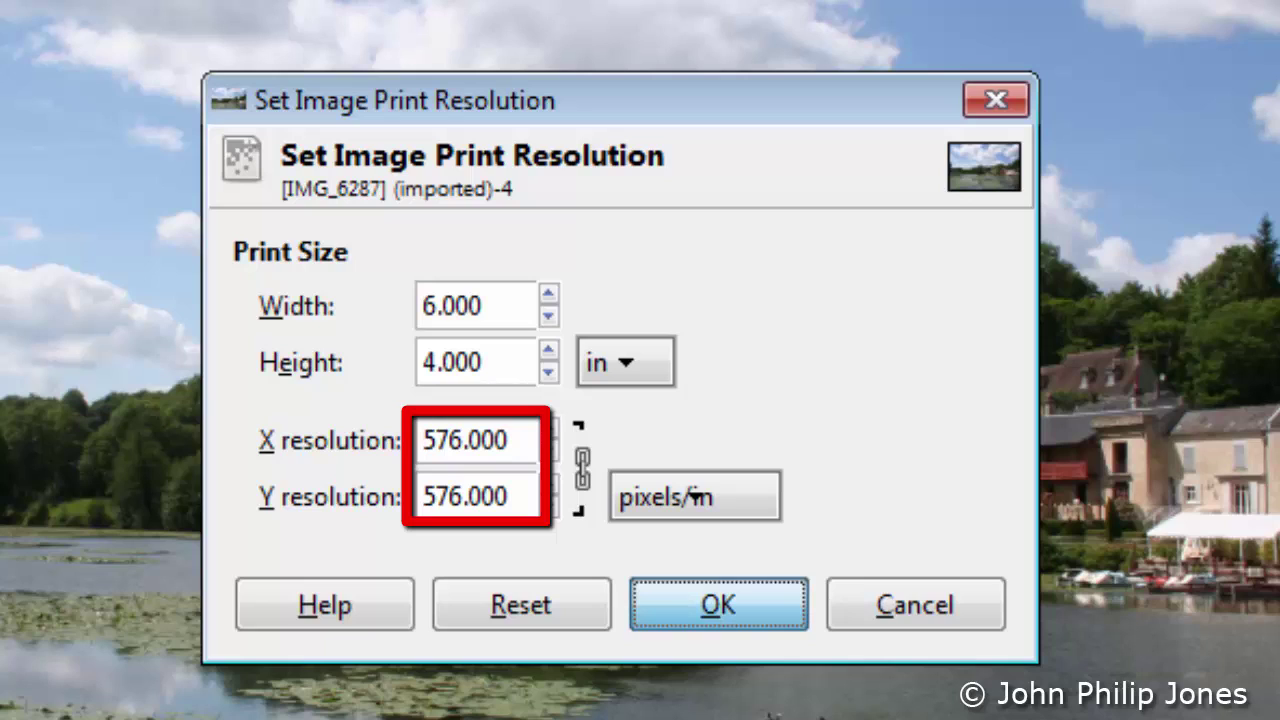